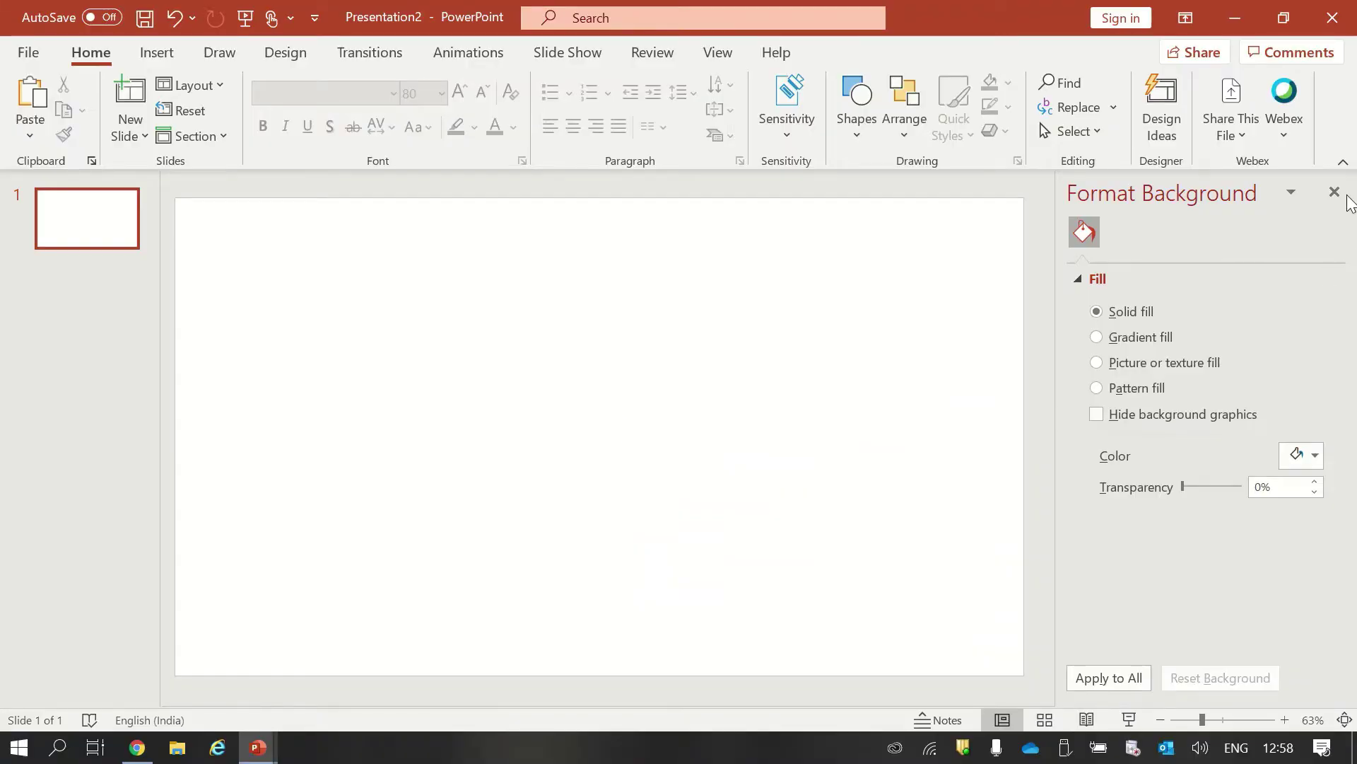
Close the Format Background pane, leaving only the blank slide of Presentation2
left_click(1334, 192)
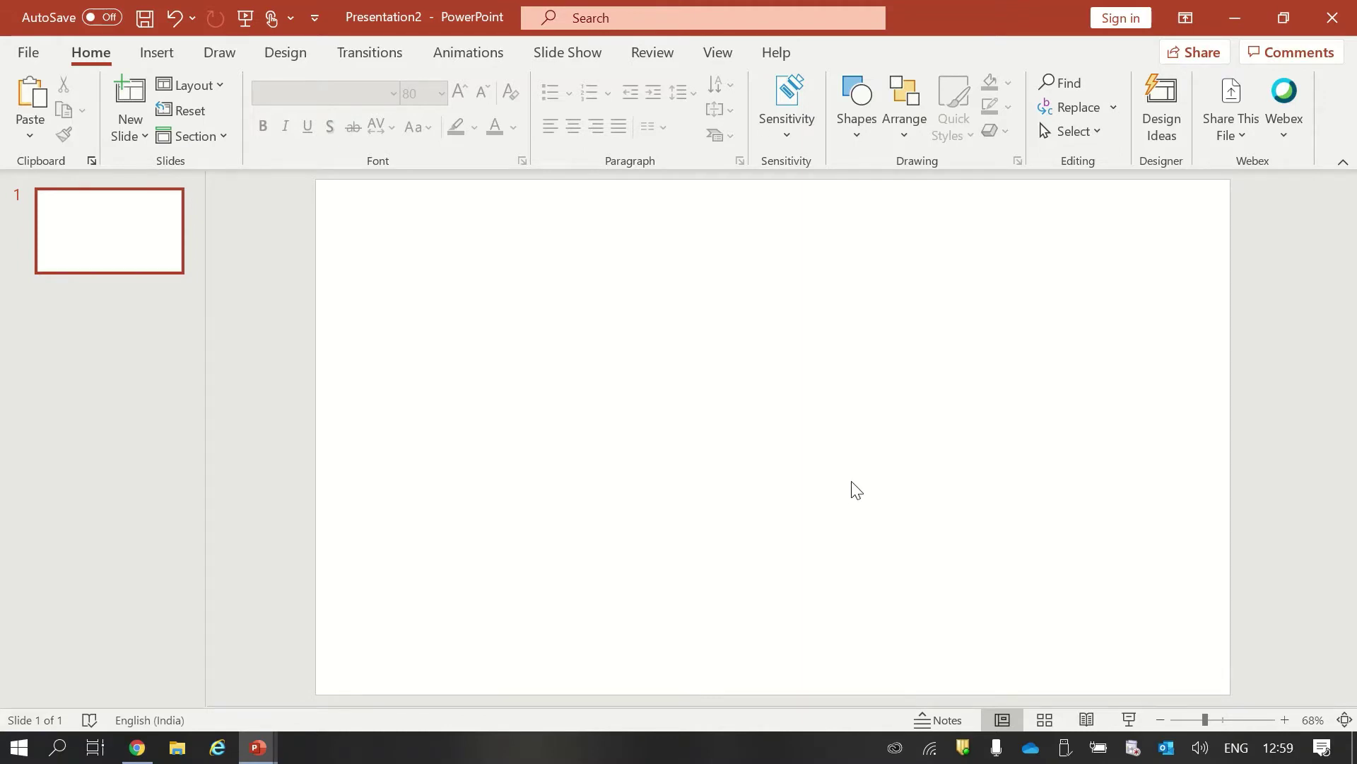
Insert the SquareImage.jpg photo from this device onto the blank slide
left_click(160, 55)
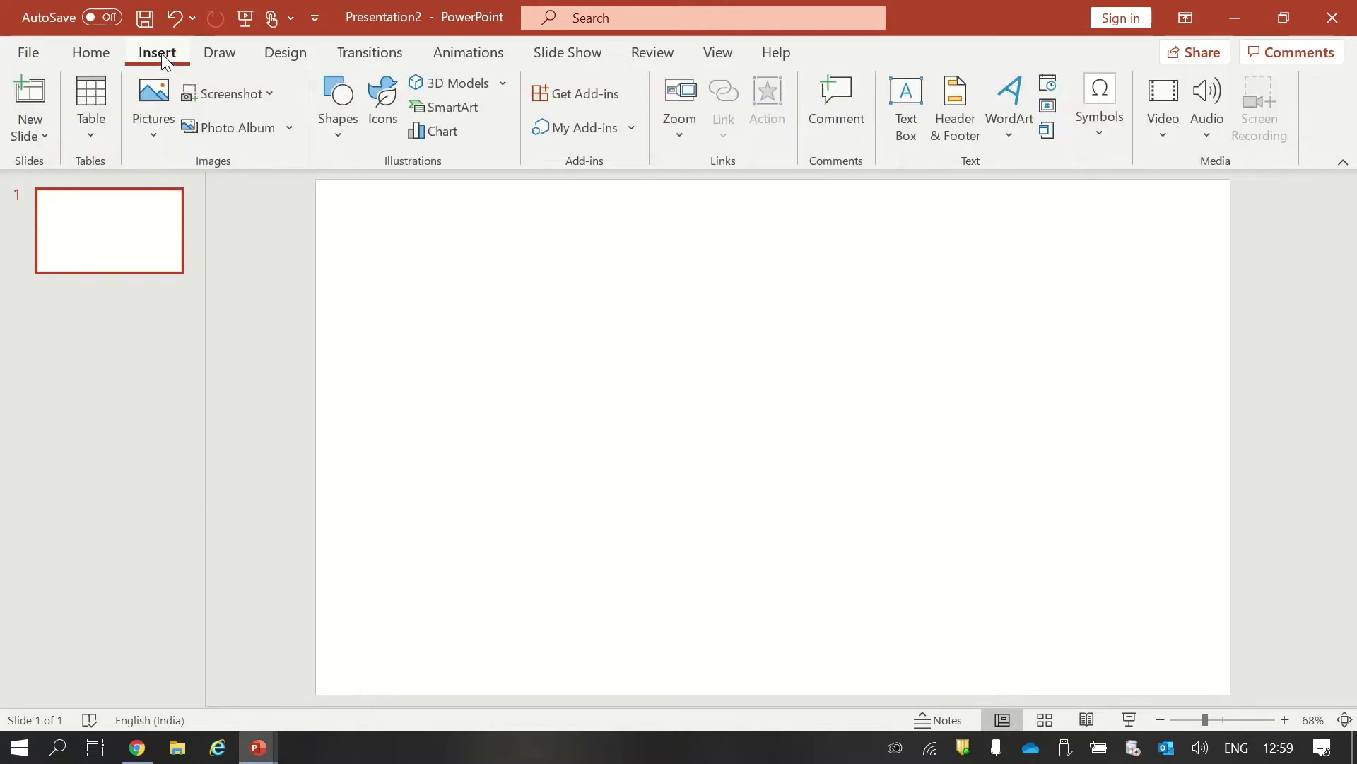
left_click(156, 127)
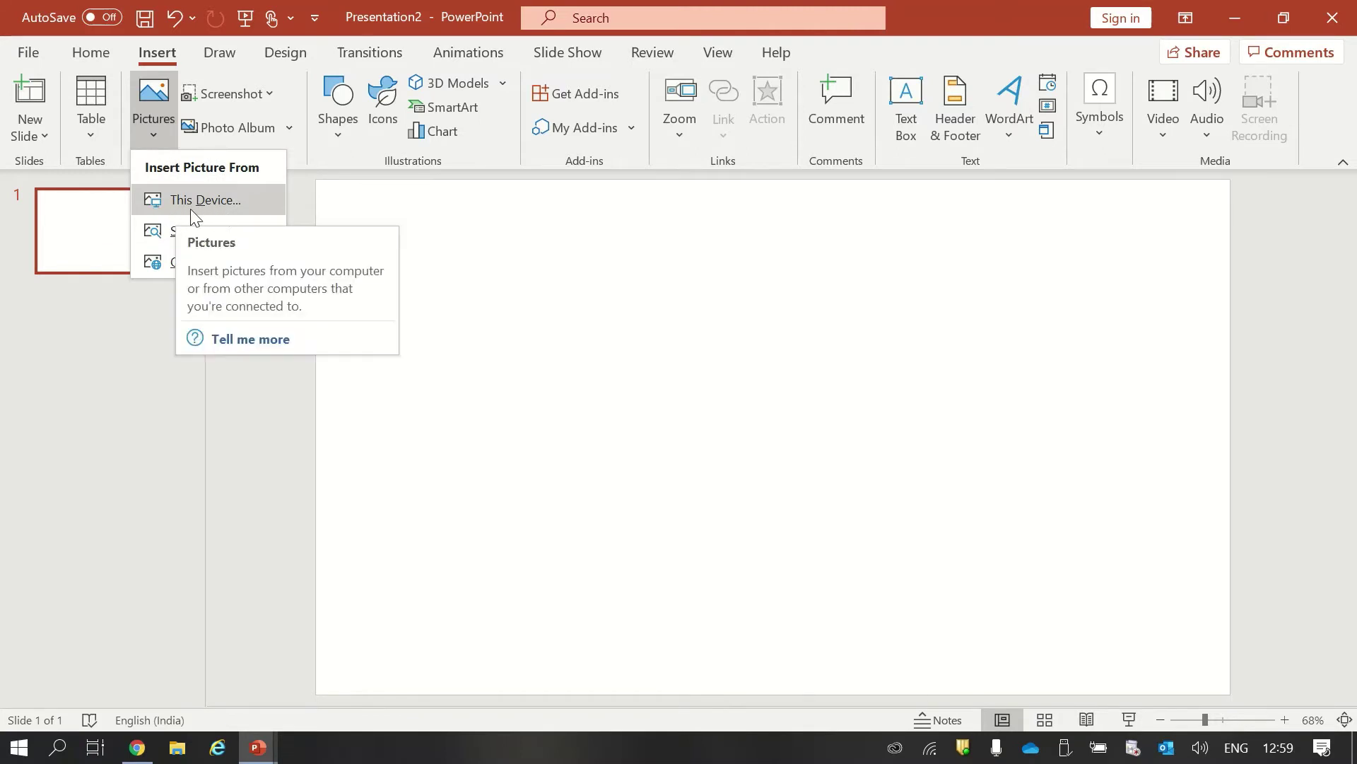
left_click(219, 200)
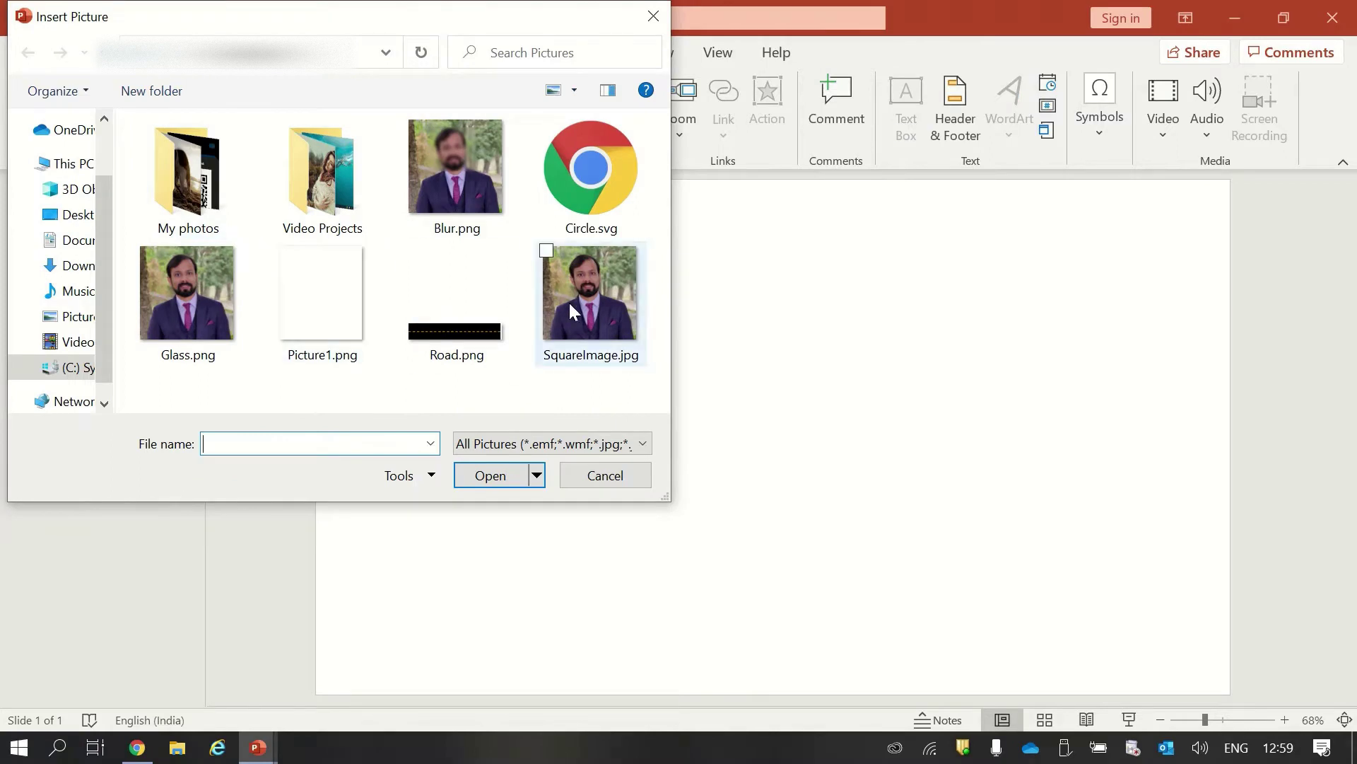
left_click(578, 296)
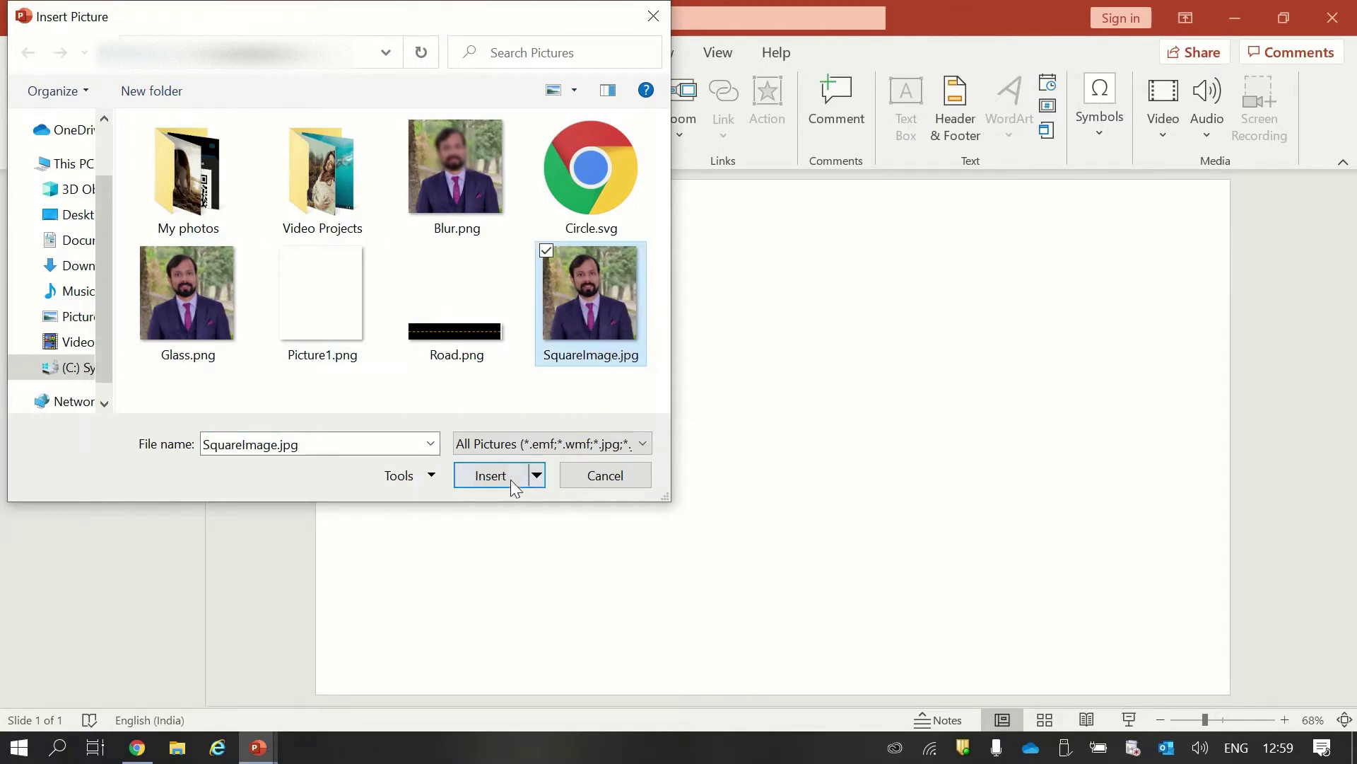
left_click(488, 479)
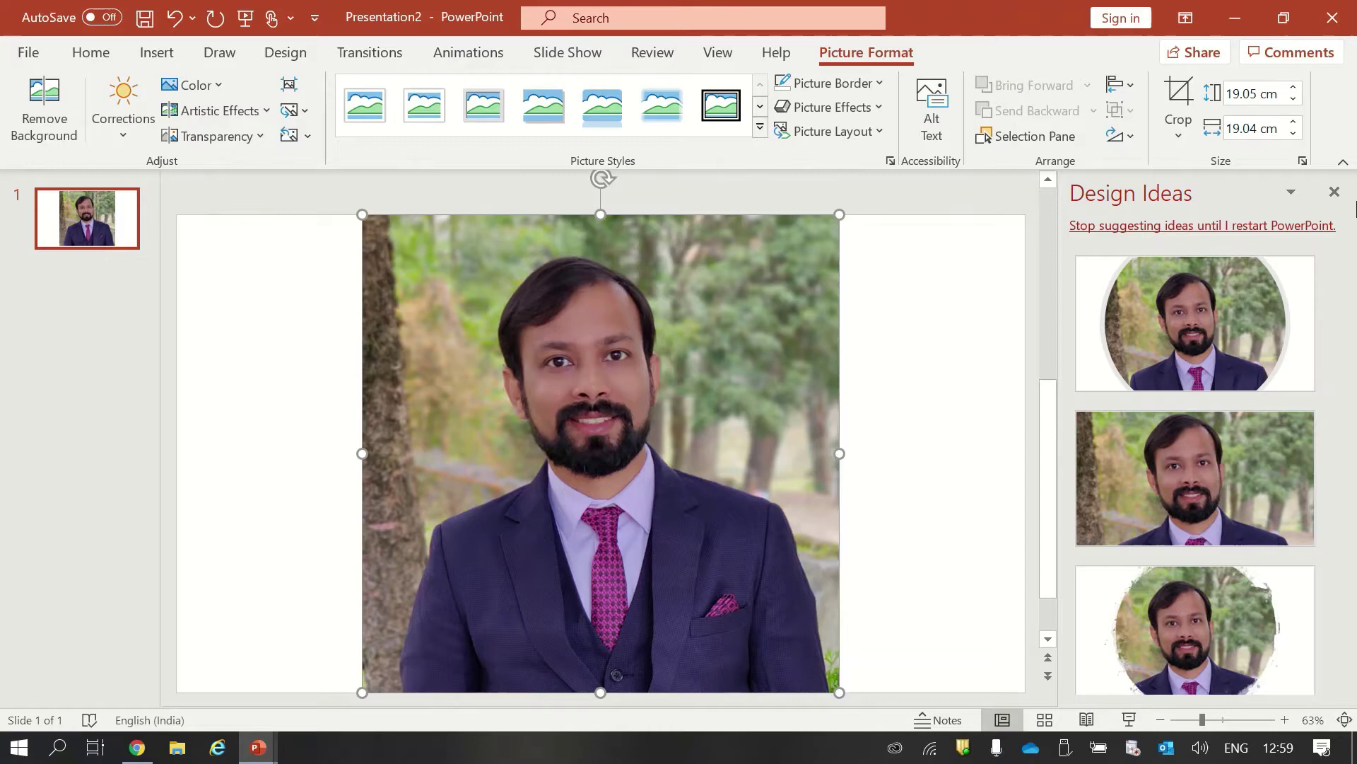
Close Design Ideas and add a text box reading WATERMARK left of the photo
left_click(1334, 192)
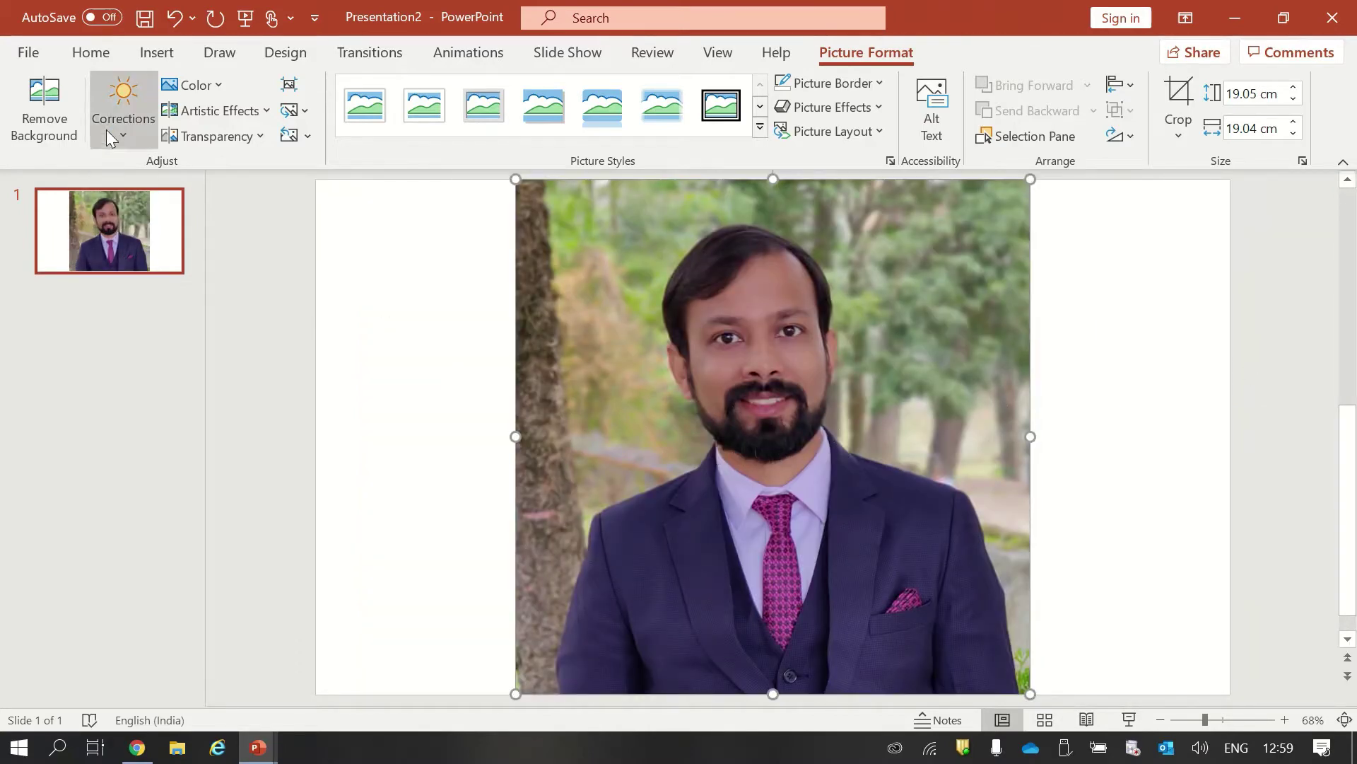
left_click(160, 57)
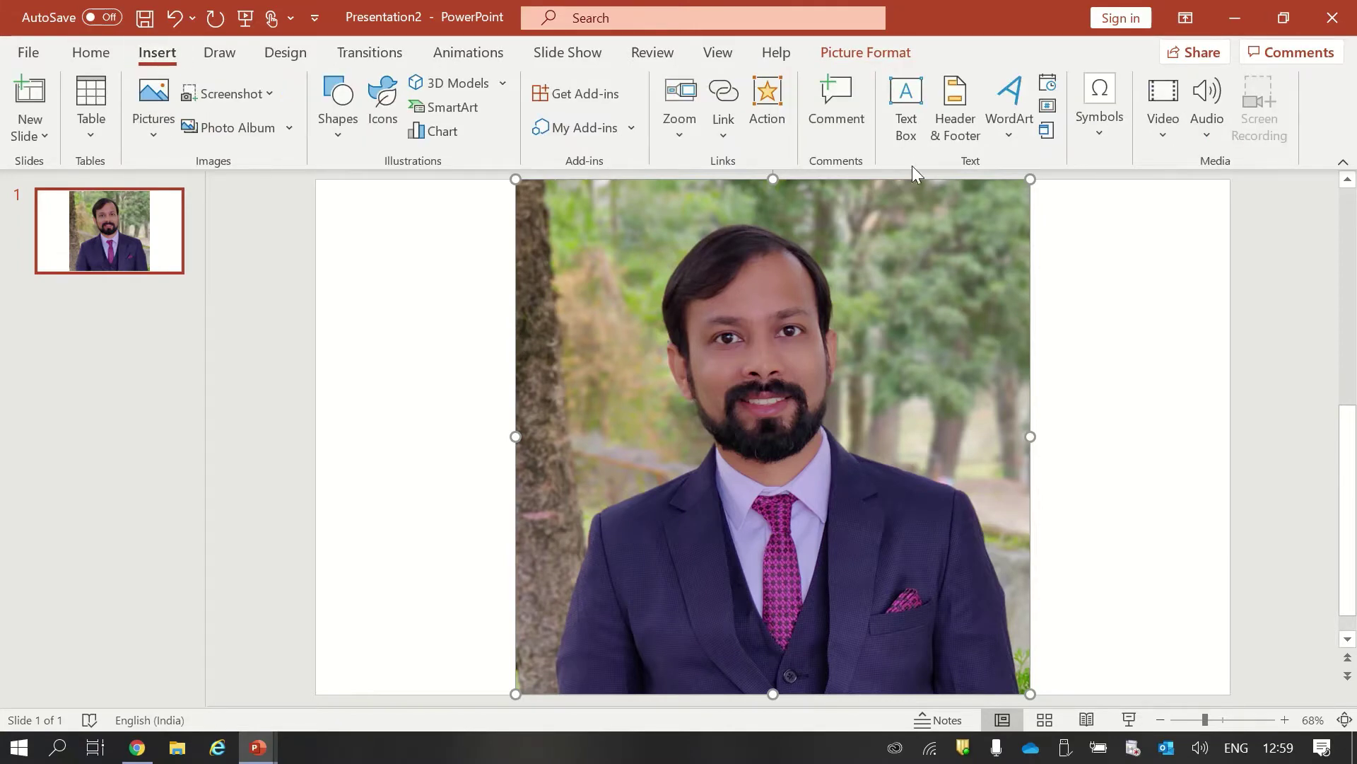
left_click(907, 112)
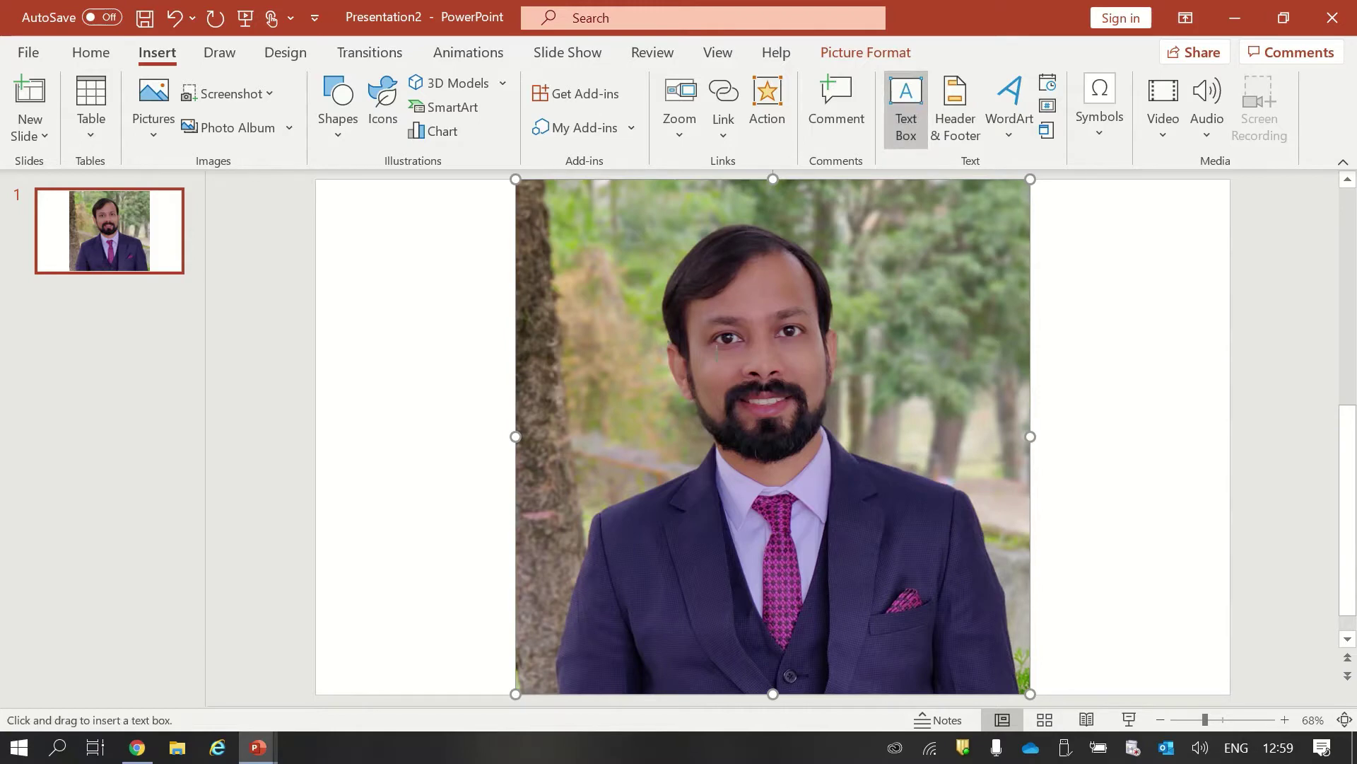
left_click(417, 300)
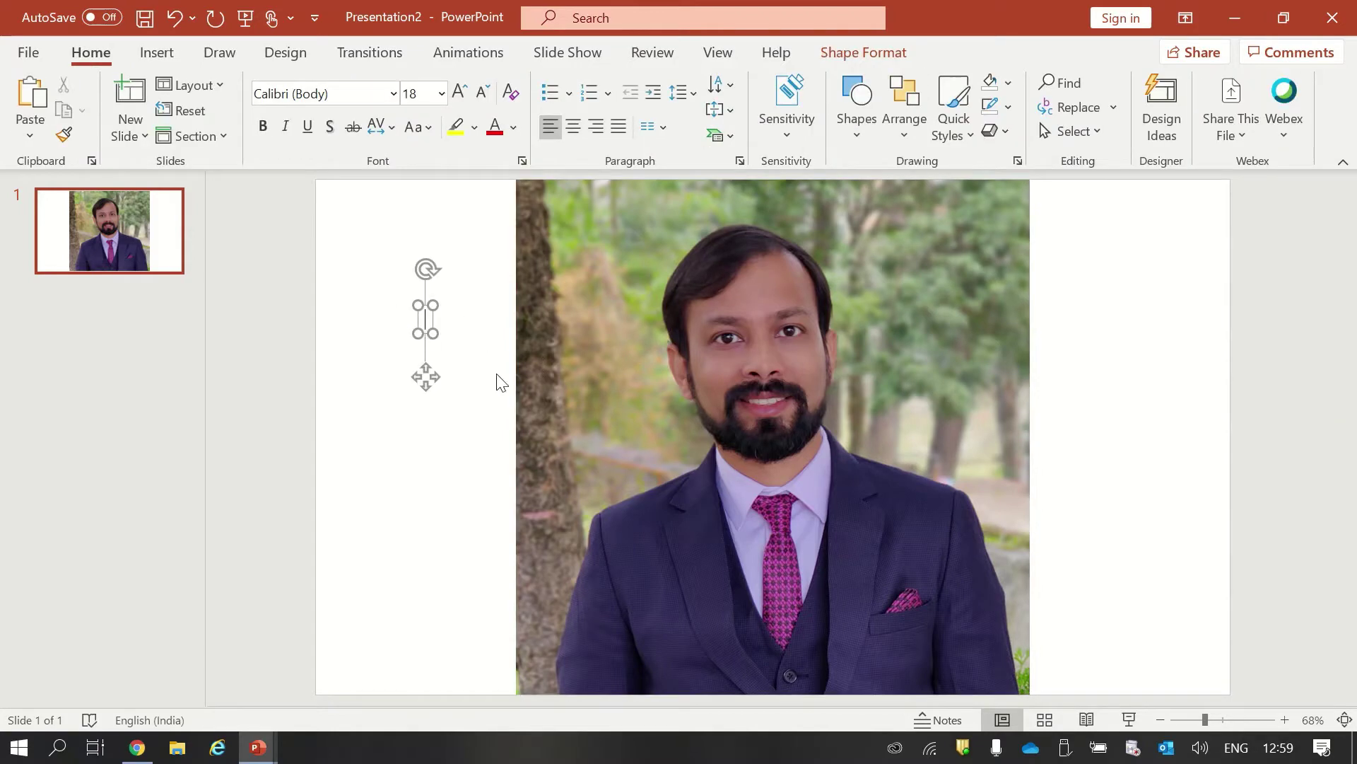
type("WATE")
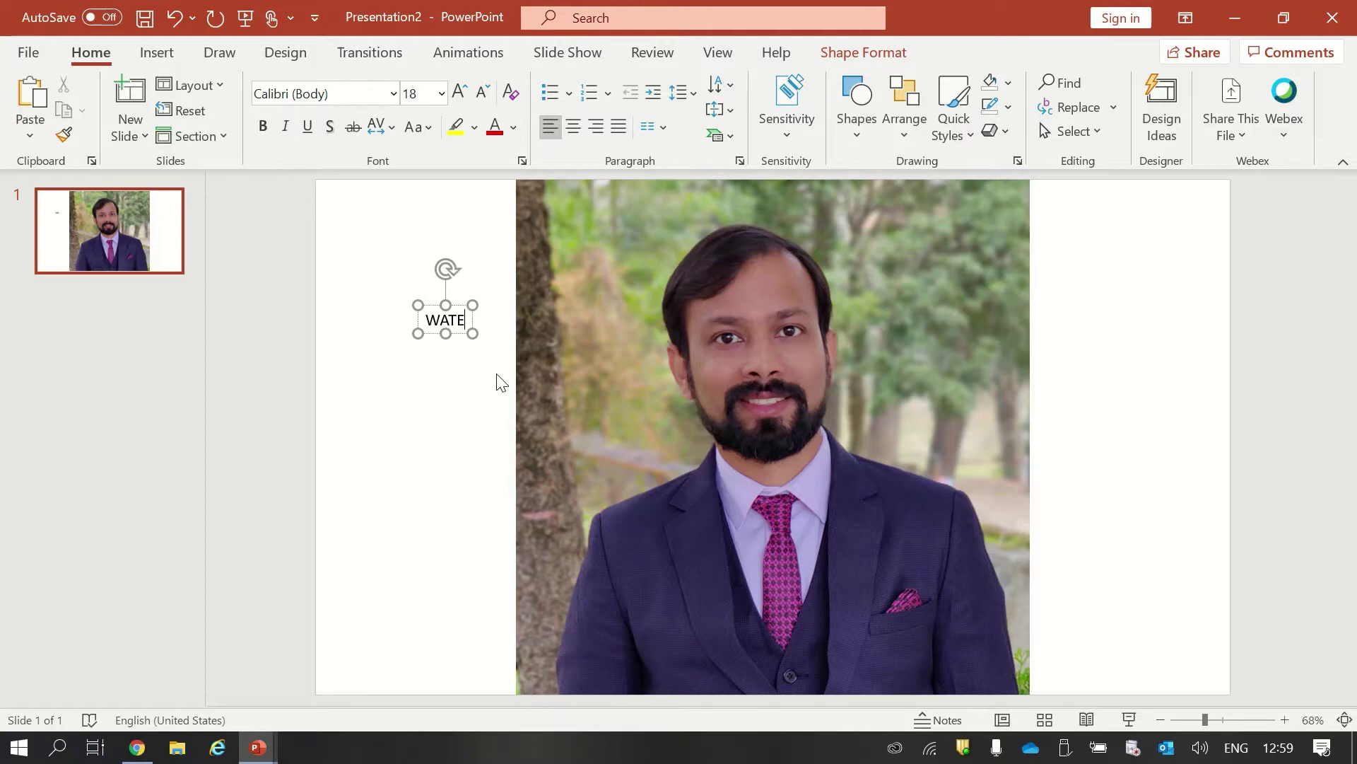
type("RM")
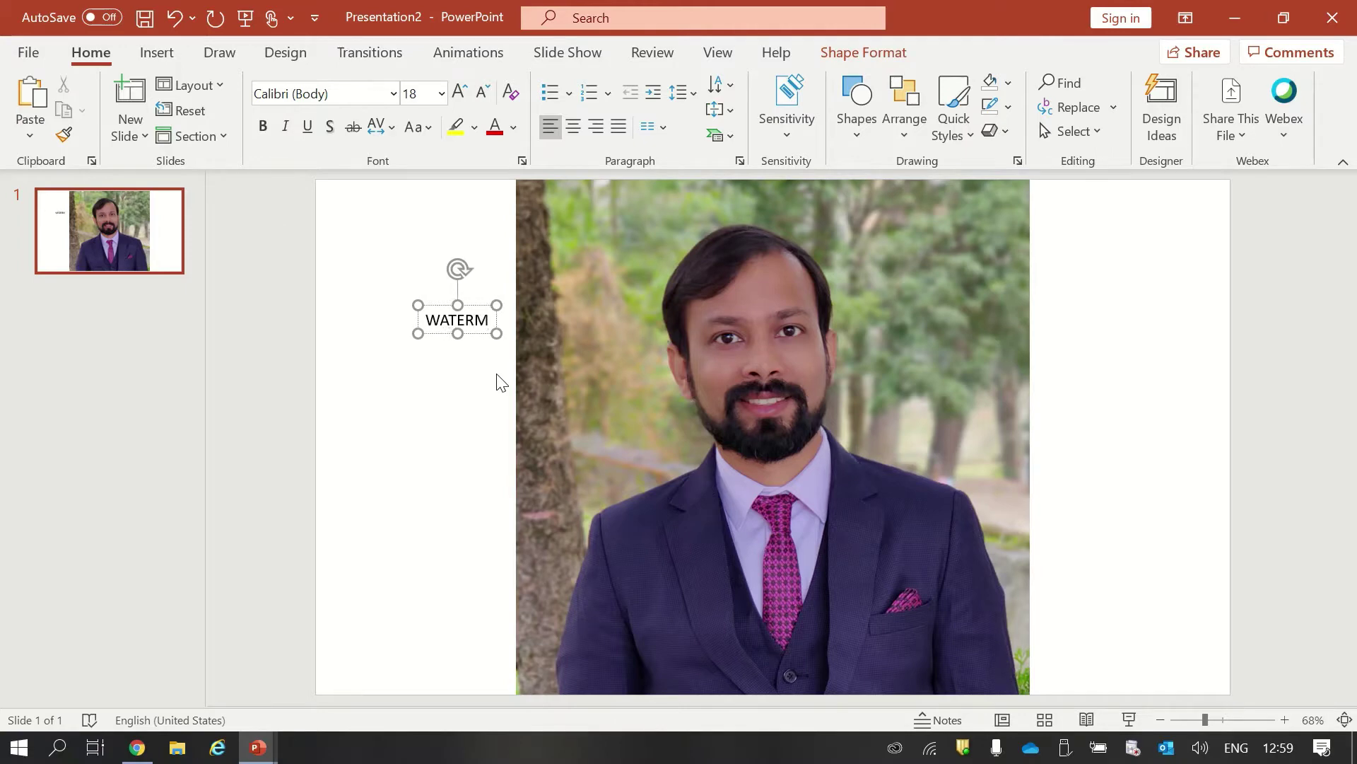
type("ARK")
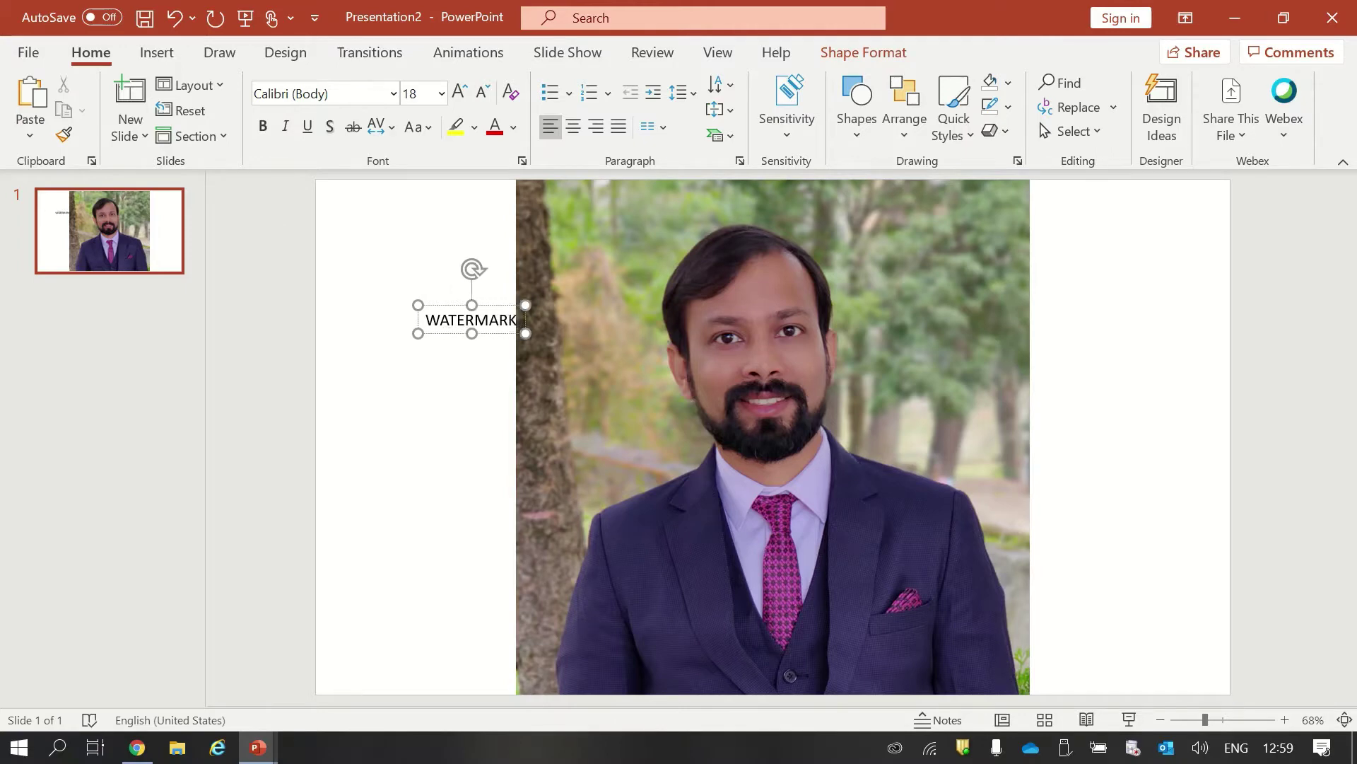
Set the WATERMARK text to 80 pt font size
key("shift+Left")
key("shift+Left")
key("shift+Left")
key("shift+Left")
key("shift+Left")
key("shift+Left")
key("shift+Left")
key("shift+Left")
key("shift+Left")
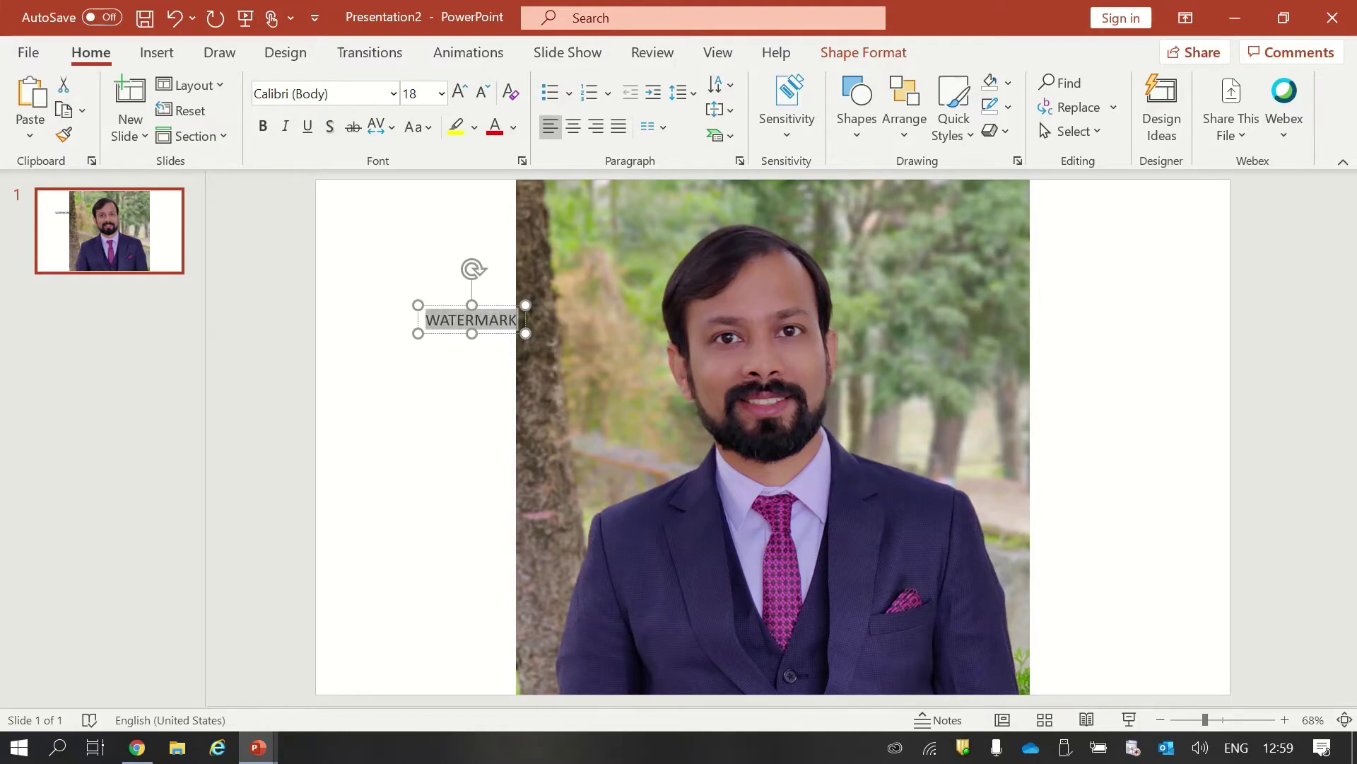
left_click(408, 94)
type("8")
key("Return")
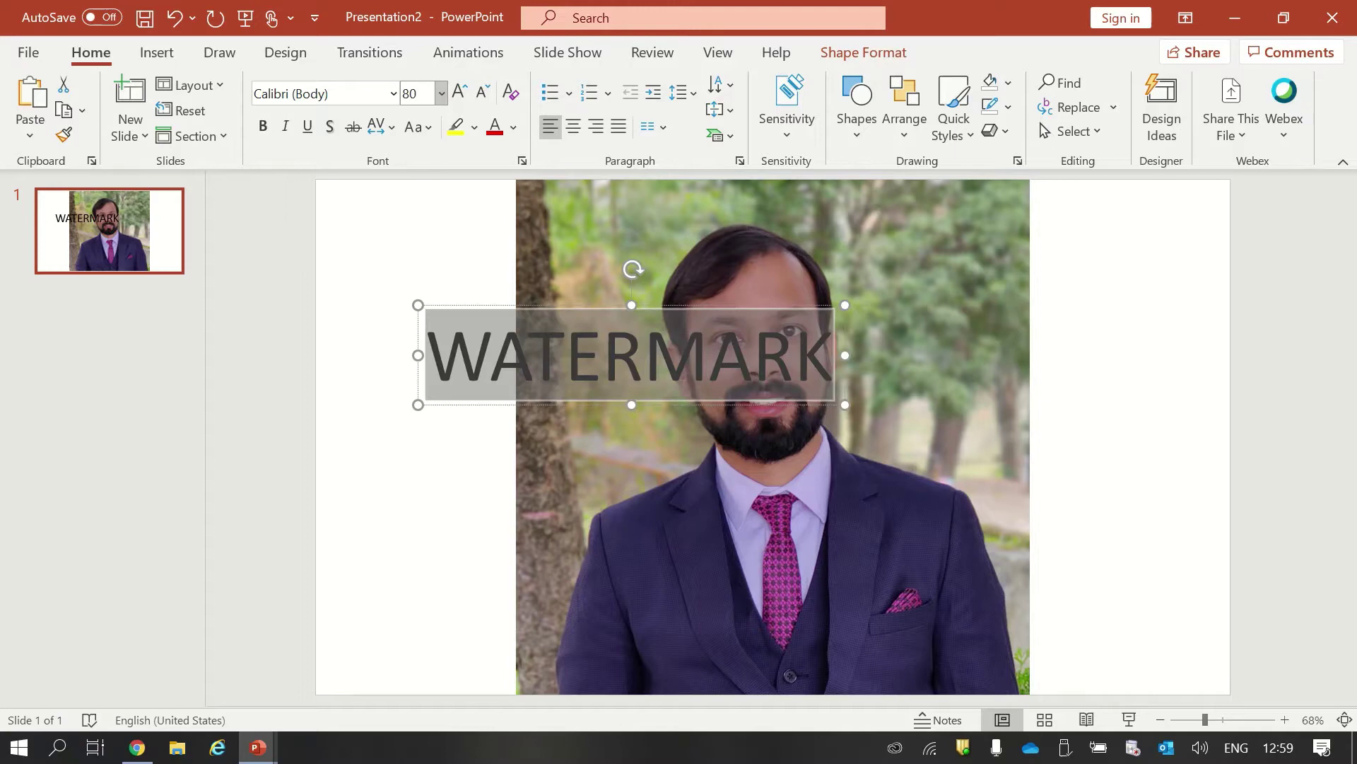
Bold the WATERMARK text, undoing an accidental photo move
left_click(262, 130)
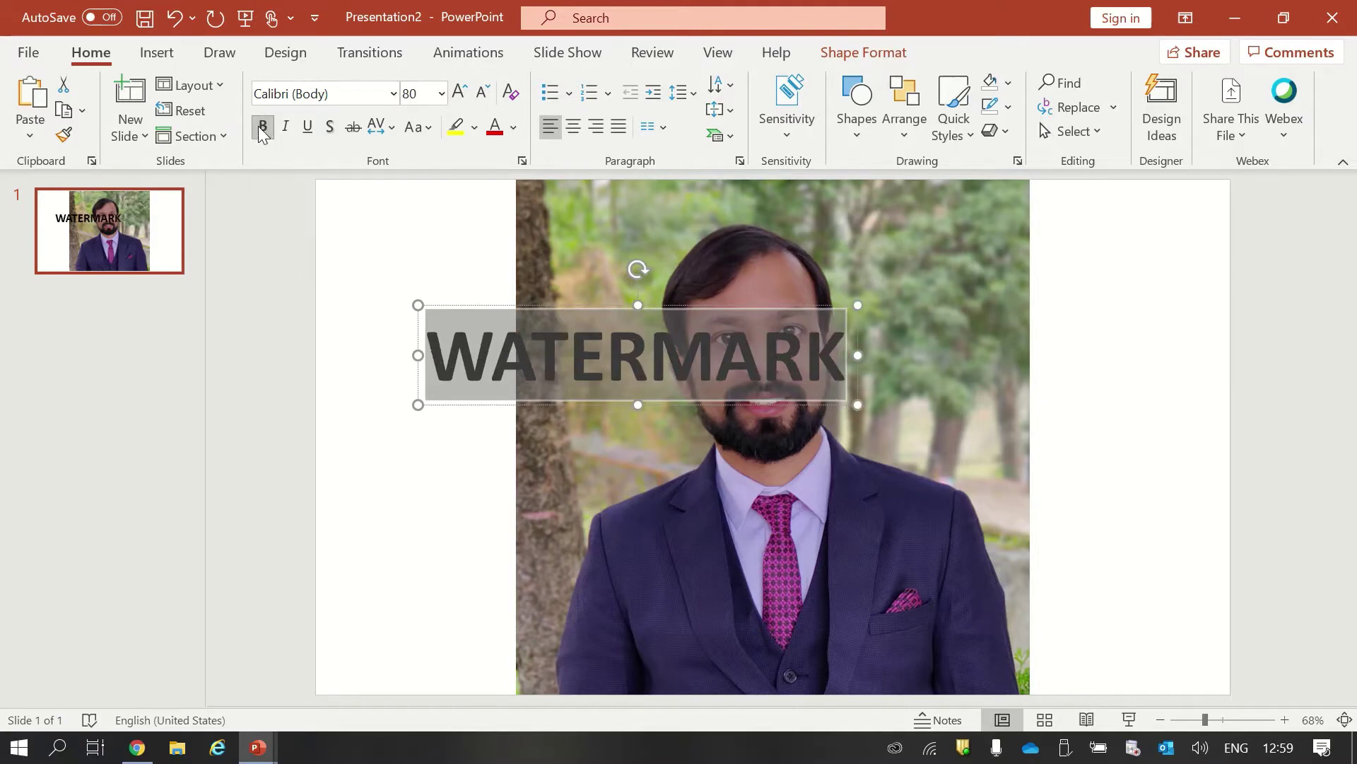
left_click(760, 364)
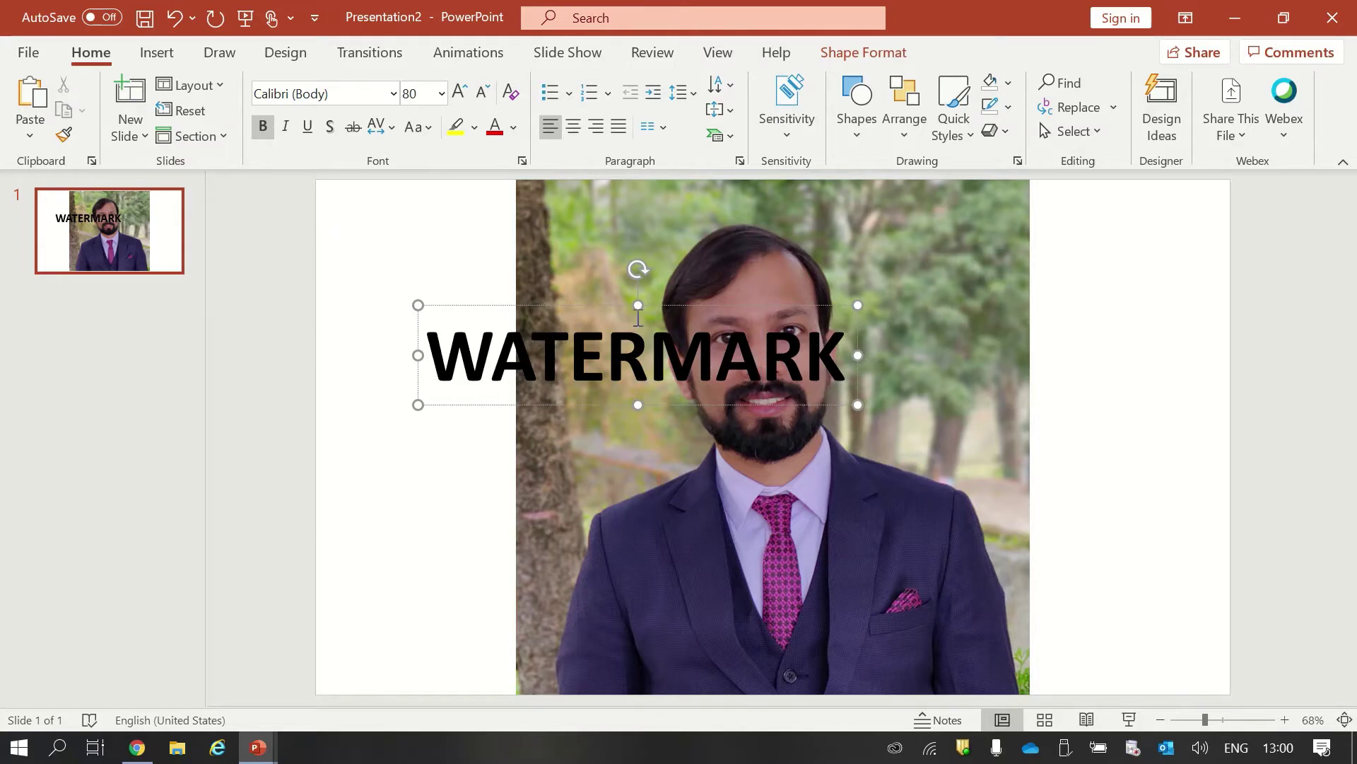
left_click_drag(639, 278, 687, 279)
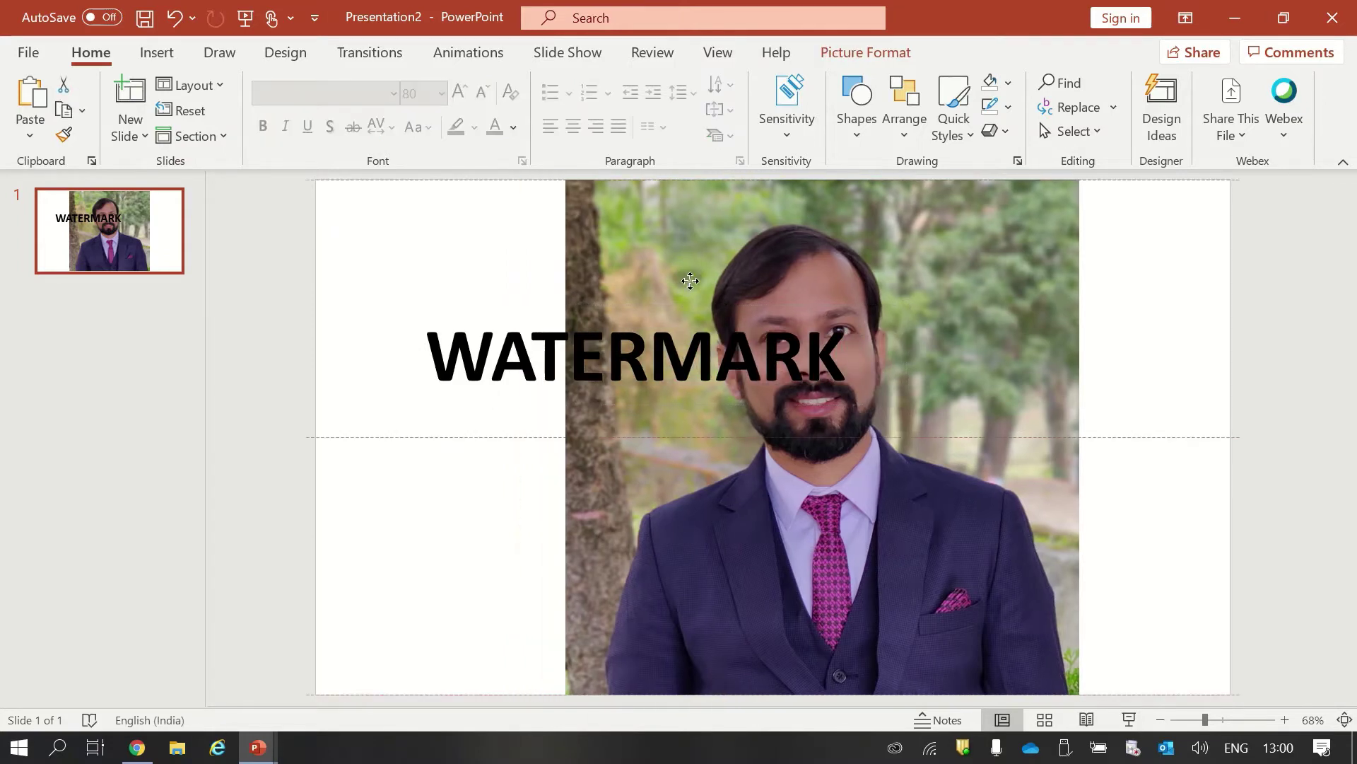
key("ctrl+z")
Move the WATERMARK box up over the top of the photo, centred across it
left_click(663, 305)
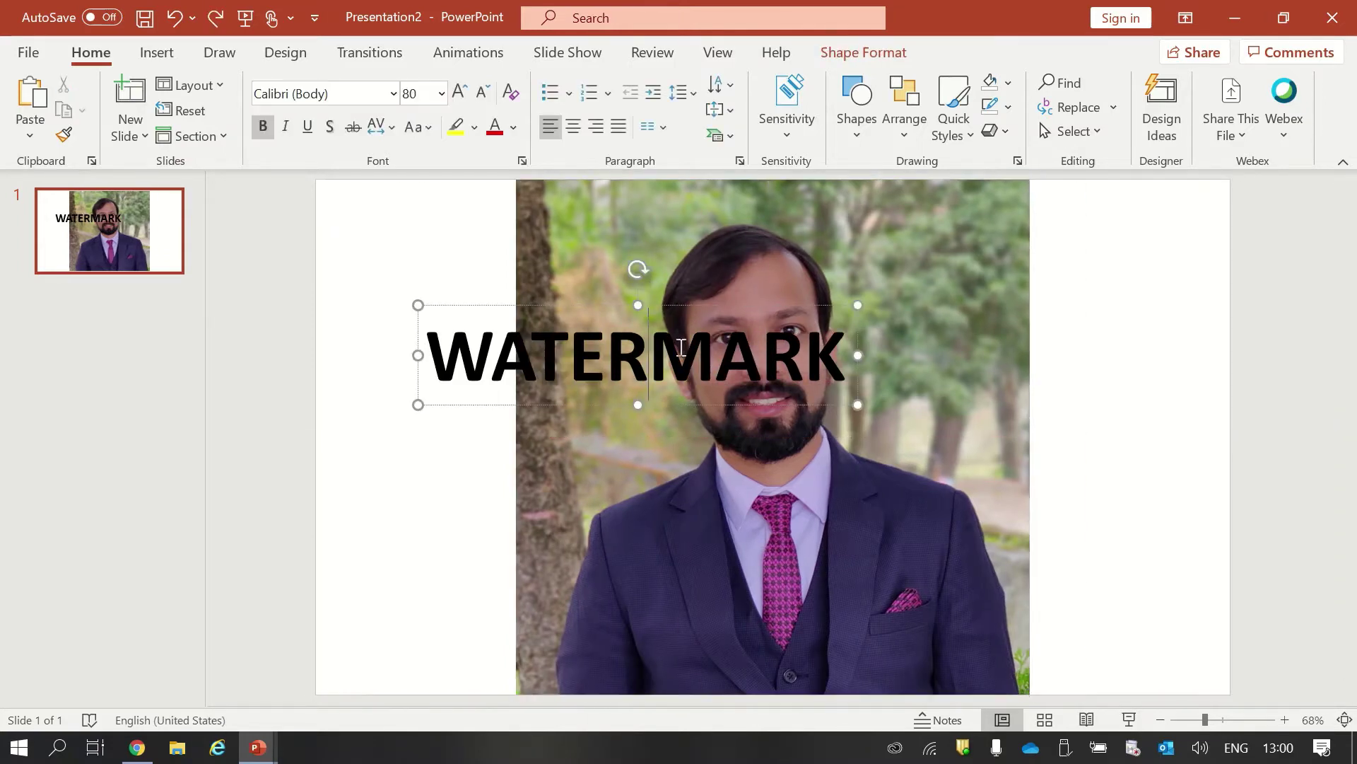
left_click_drag(663, 305, 801, 307)
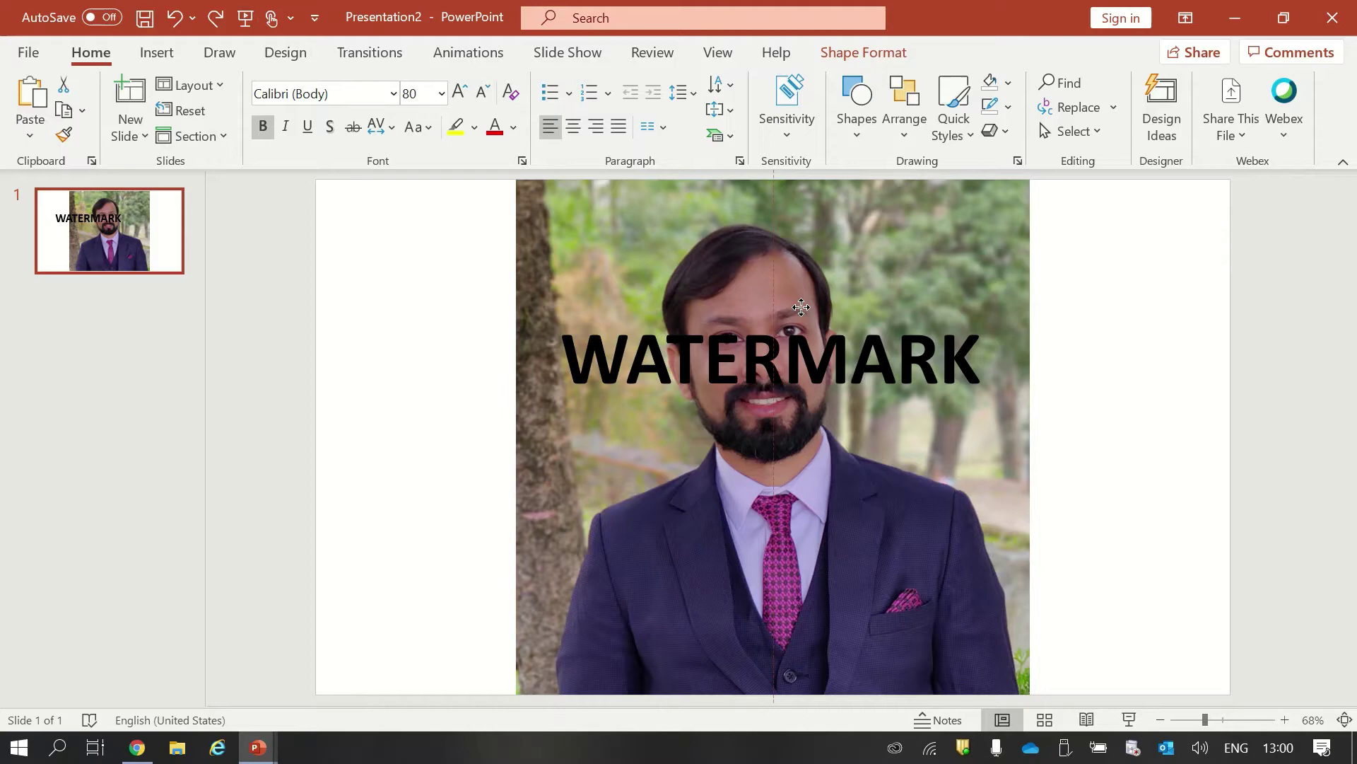
left_click_drag(801, 306, 797, 213)
left_click(783, 272)
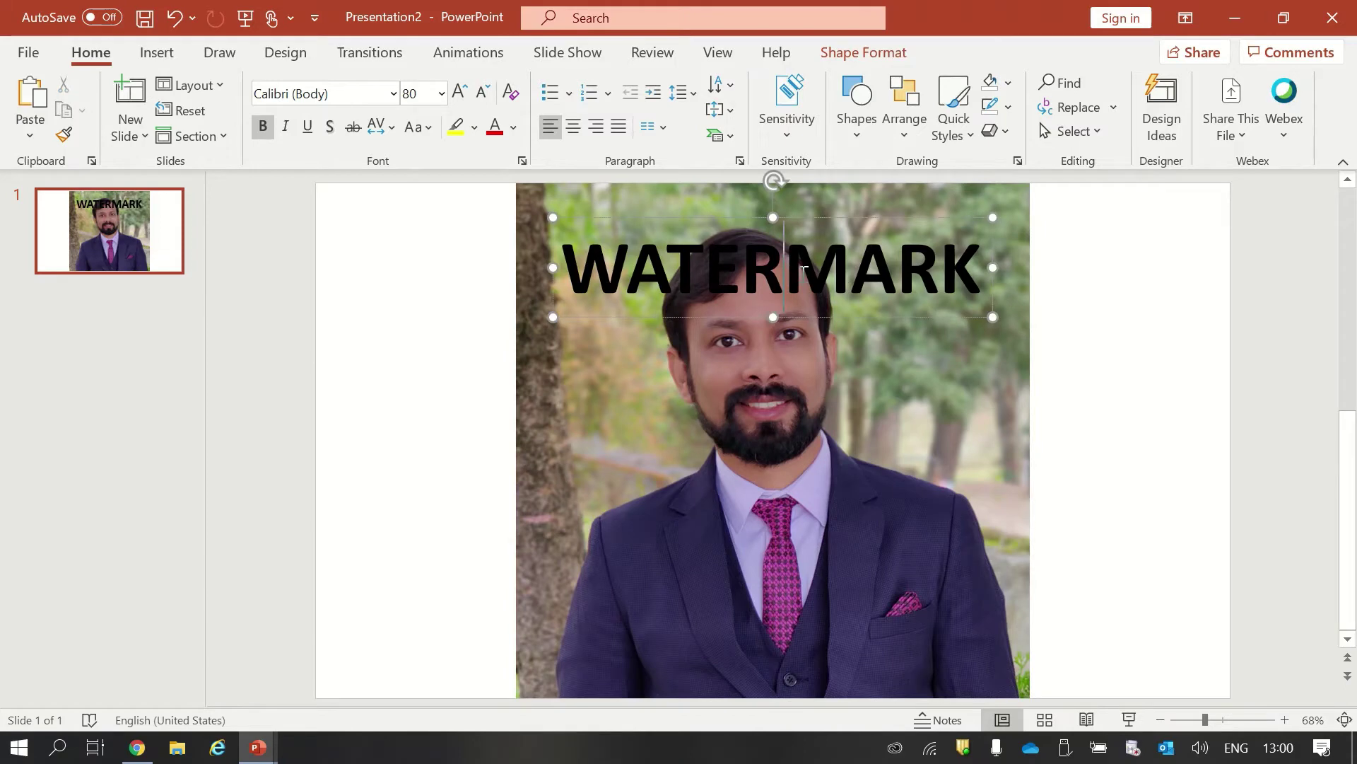
double_click(736, 273)
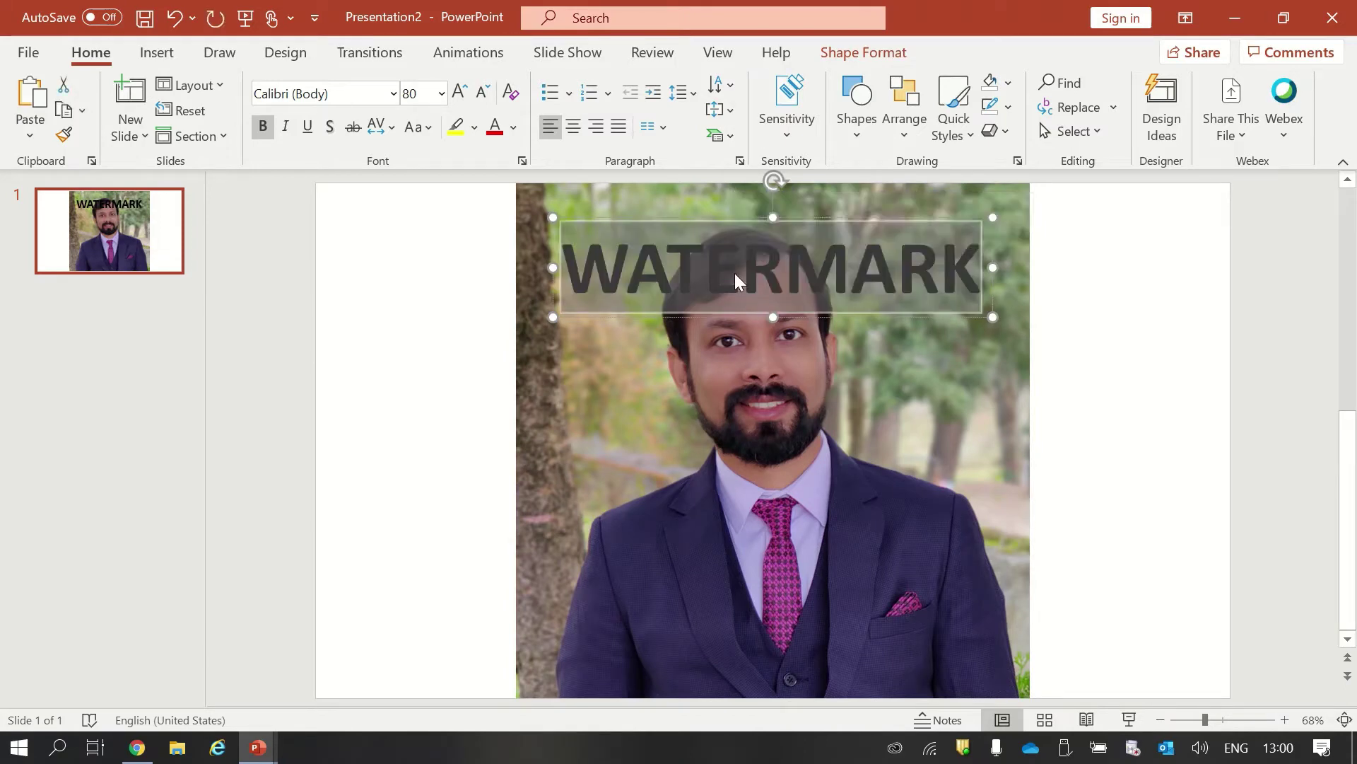
Copy WATERMARK and paste it twice on new lines, giving three lines down the photo
left_click(970, 267)
double_click(970, 263)
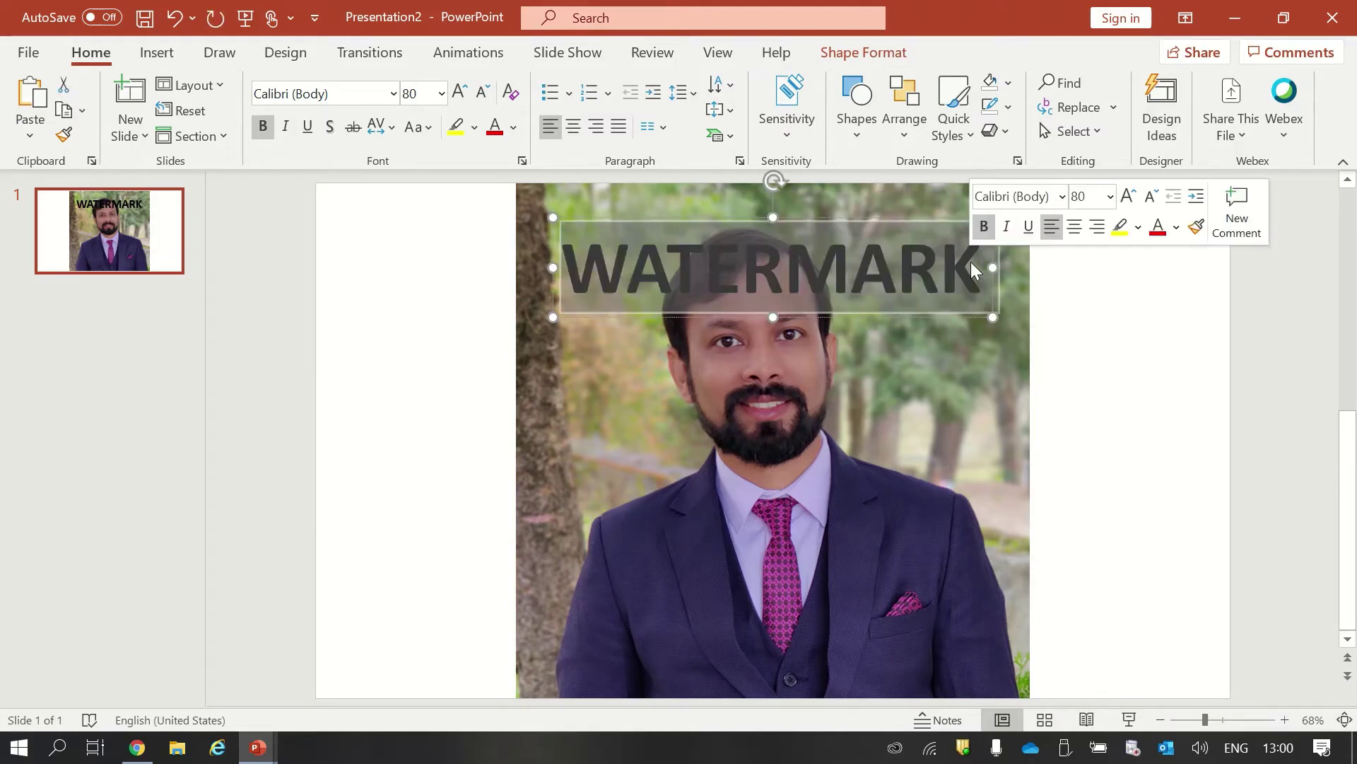
left_click(972, 263)
key("Return")
key("Return")
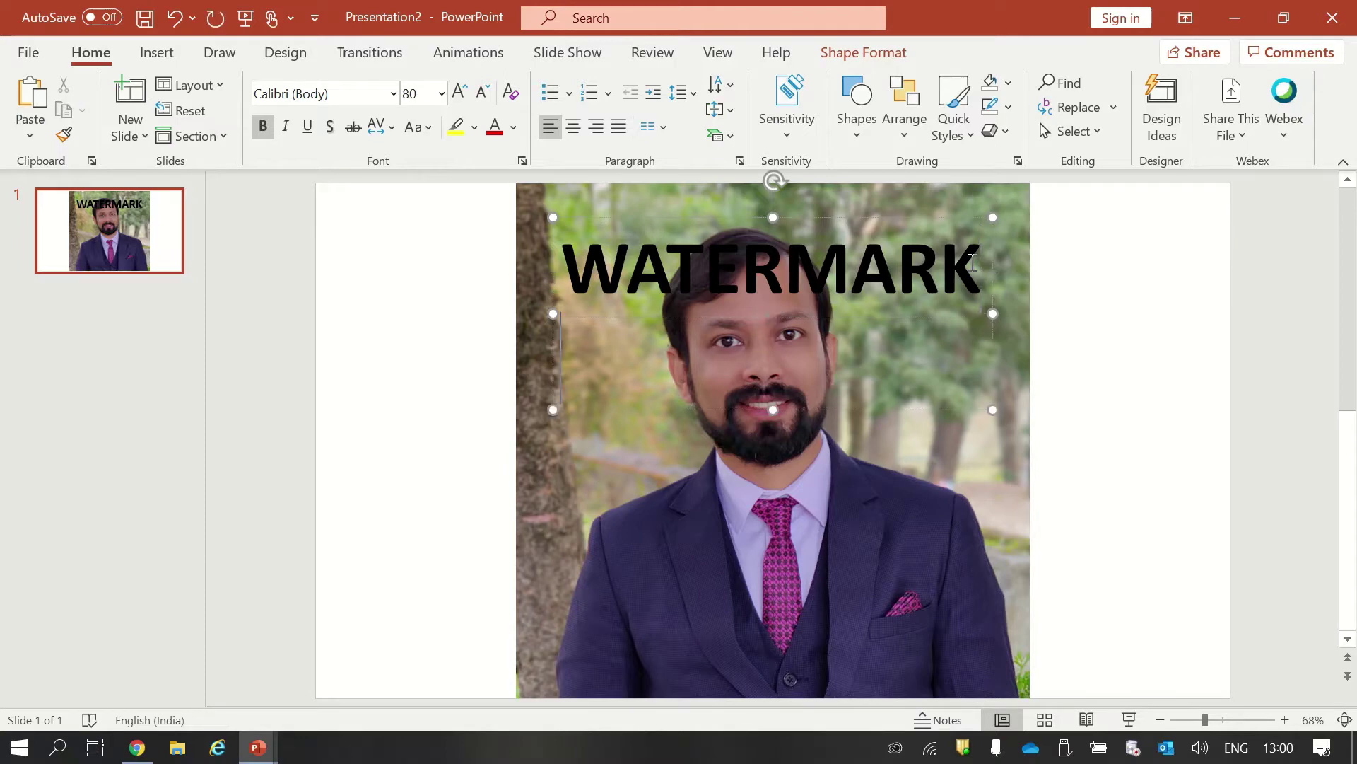
key("ctrl+v")
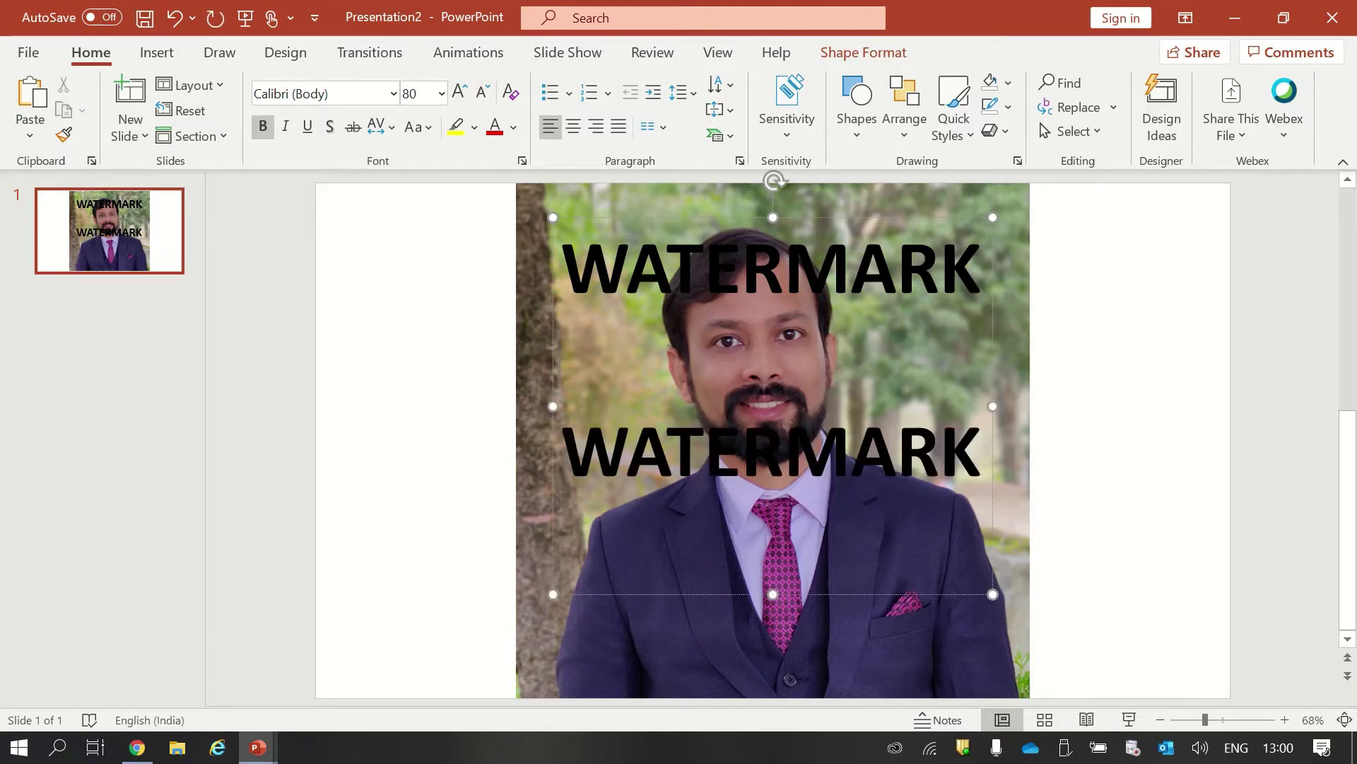
key("ctrl+v")
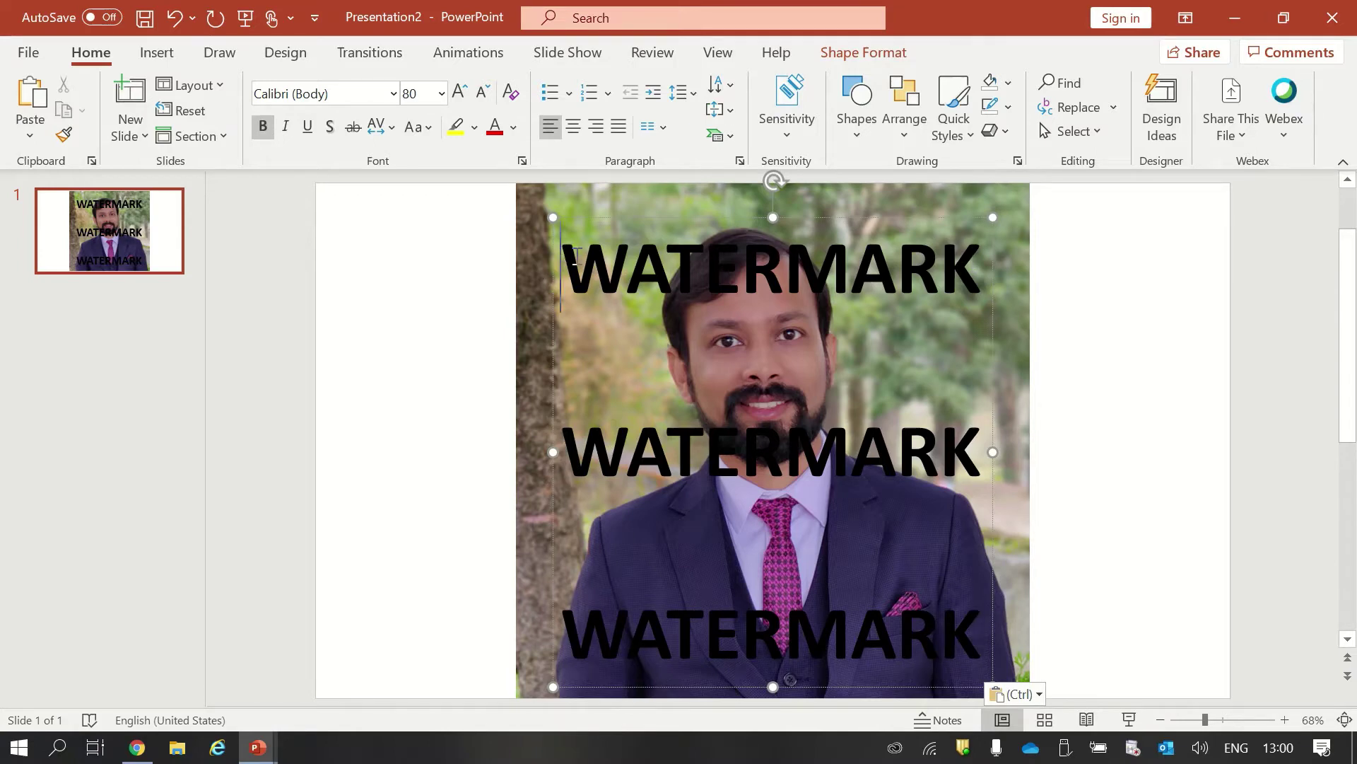
left_click_drag(566, 249, 859, 623)
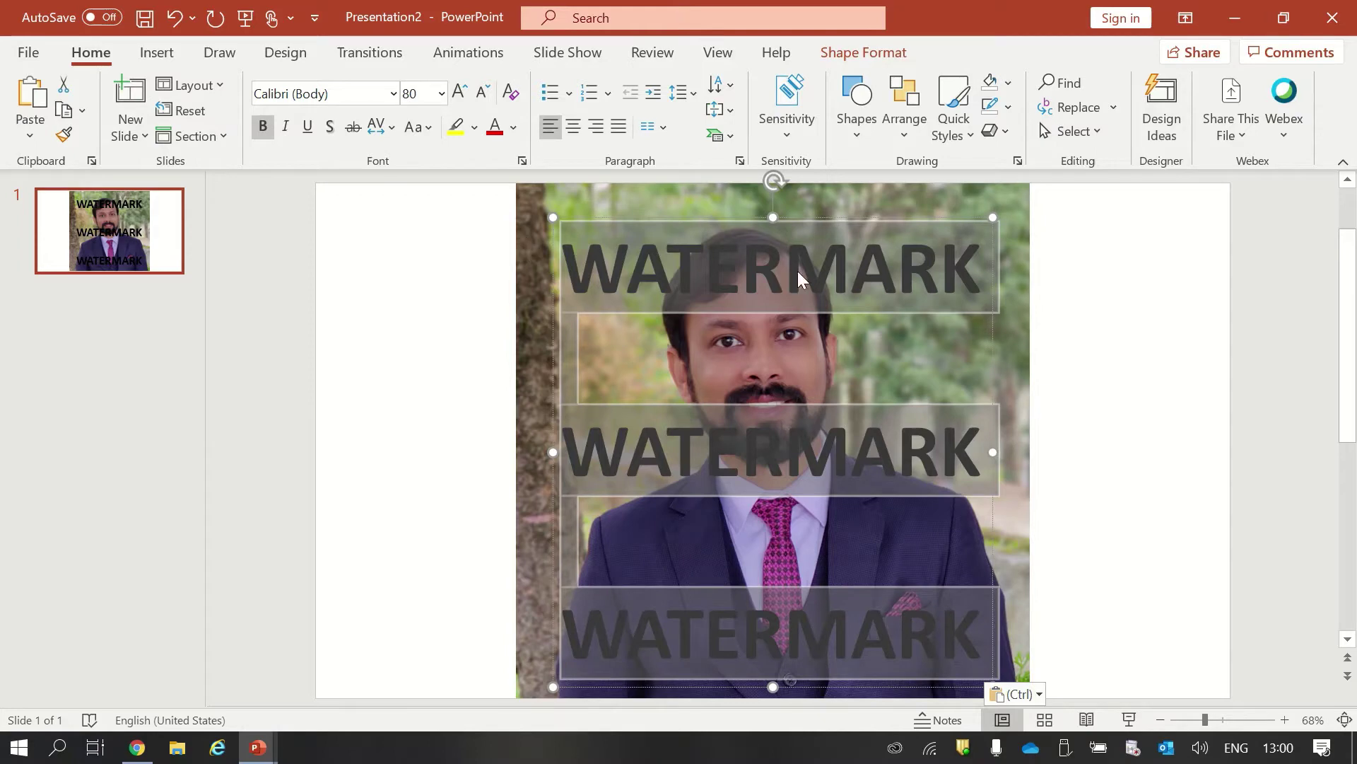
Remove both the fill and the outline from the WATERMARK text boxes
left_click(874, 53)
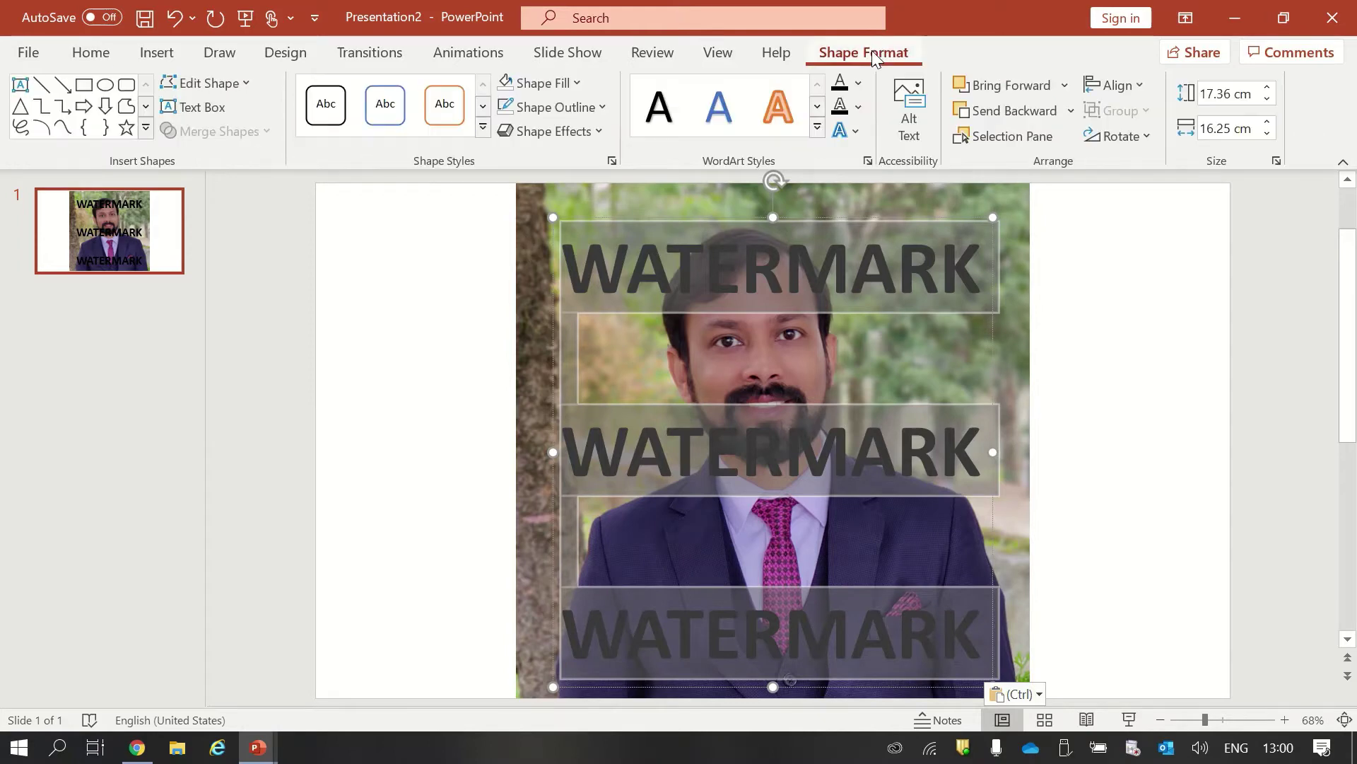
left_click(563, 83)
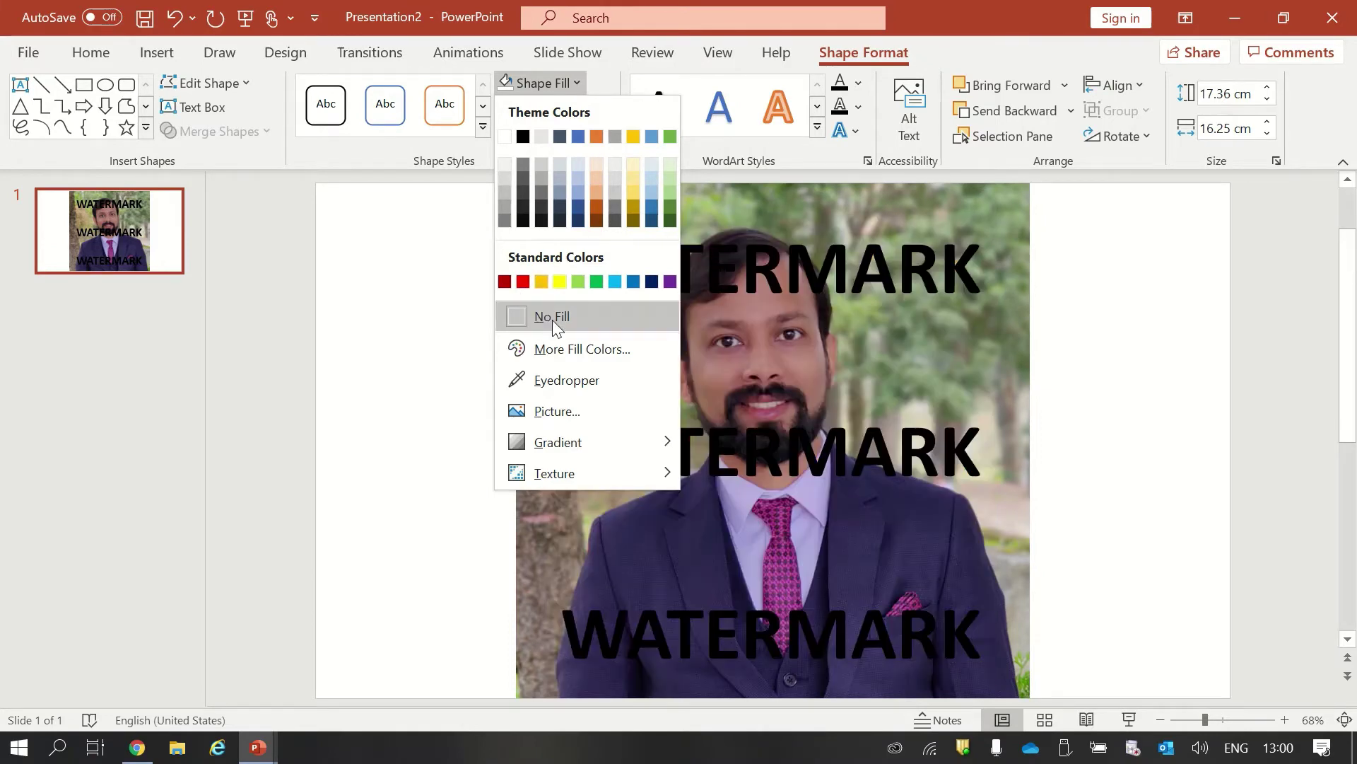
left_click(560, 318)
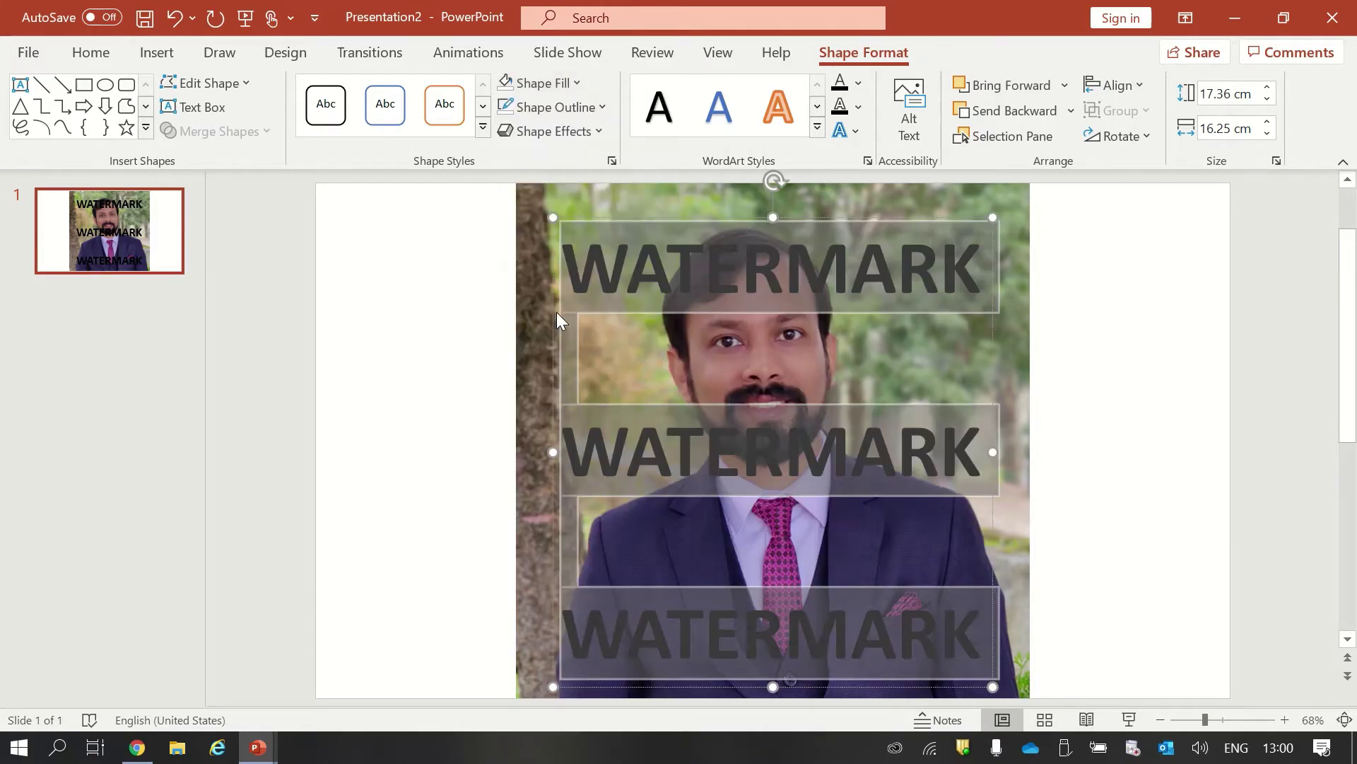
left_click(601, 108)
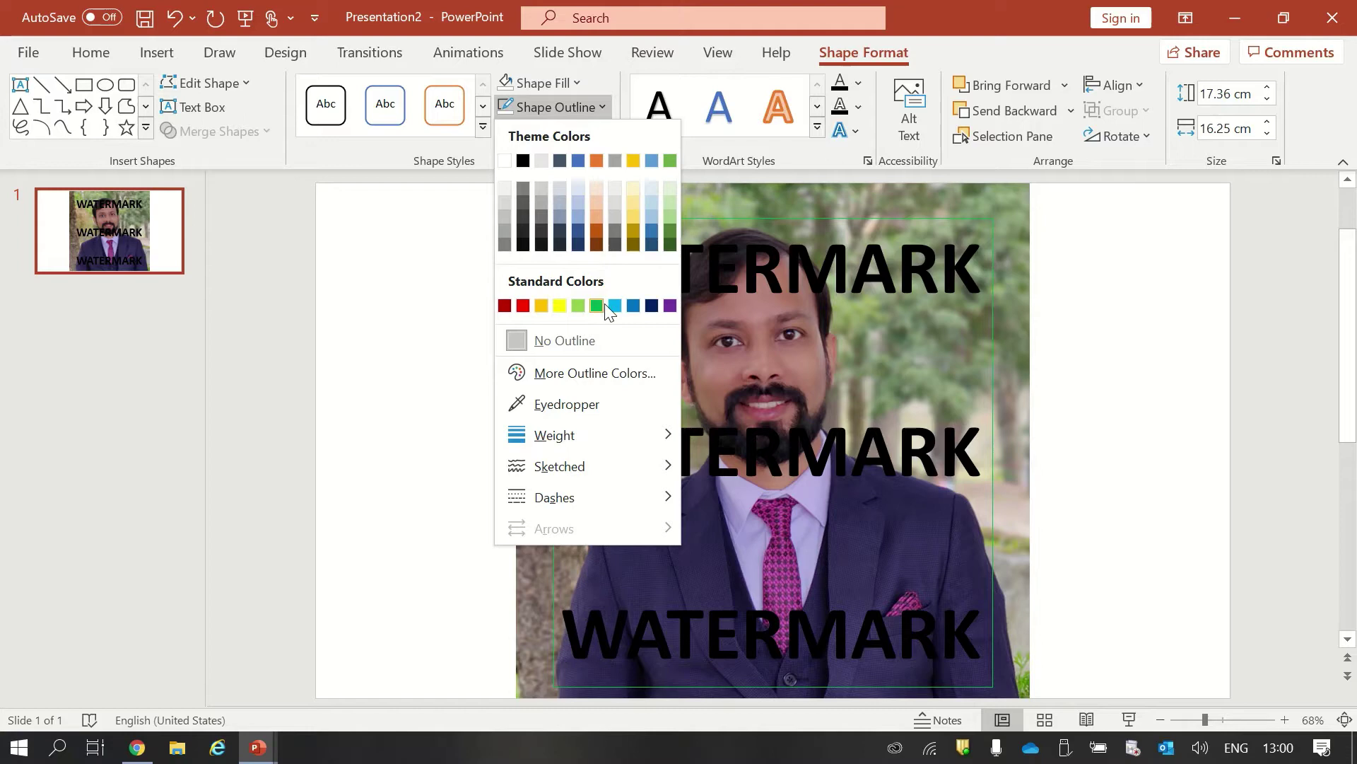
left_click(582, 340)
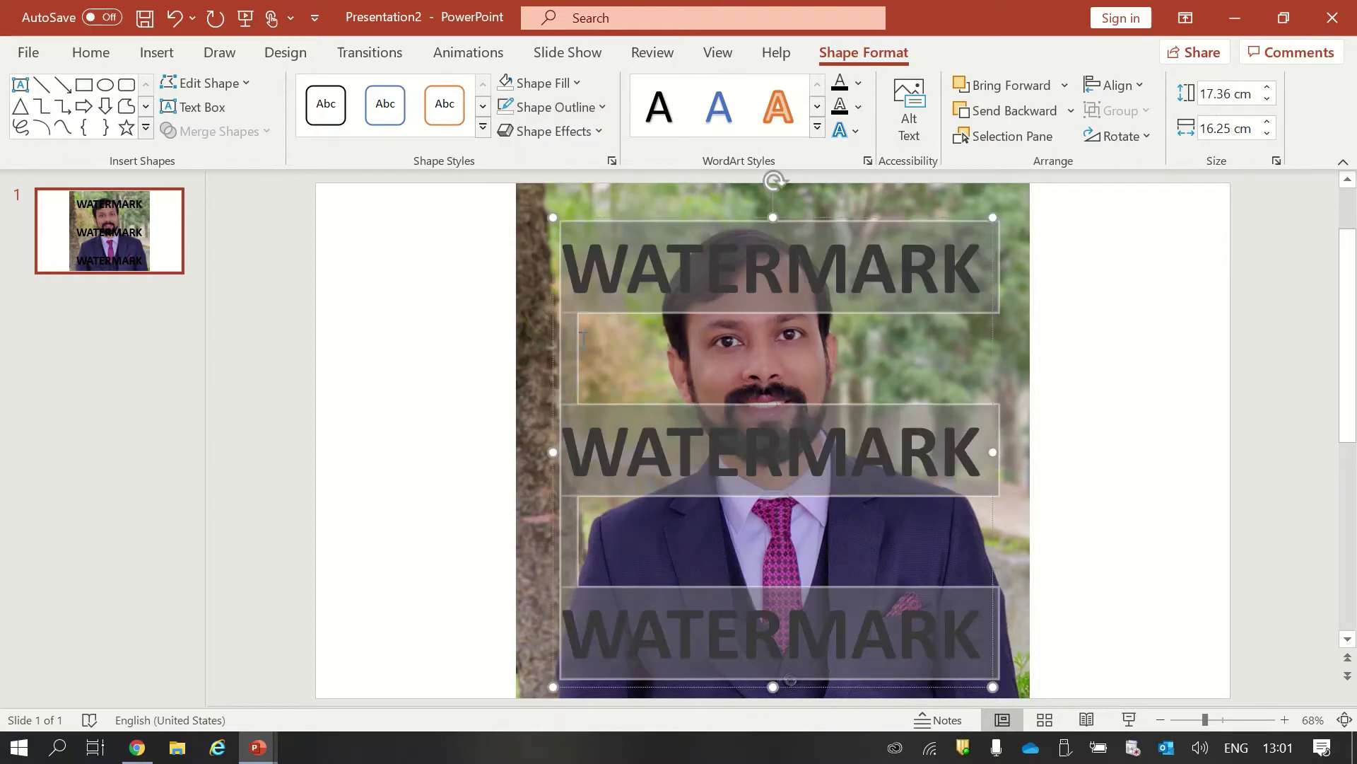
Set the WATERMARK text fill colour to White through Format Text Effects
right_click(819, 251)
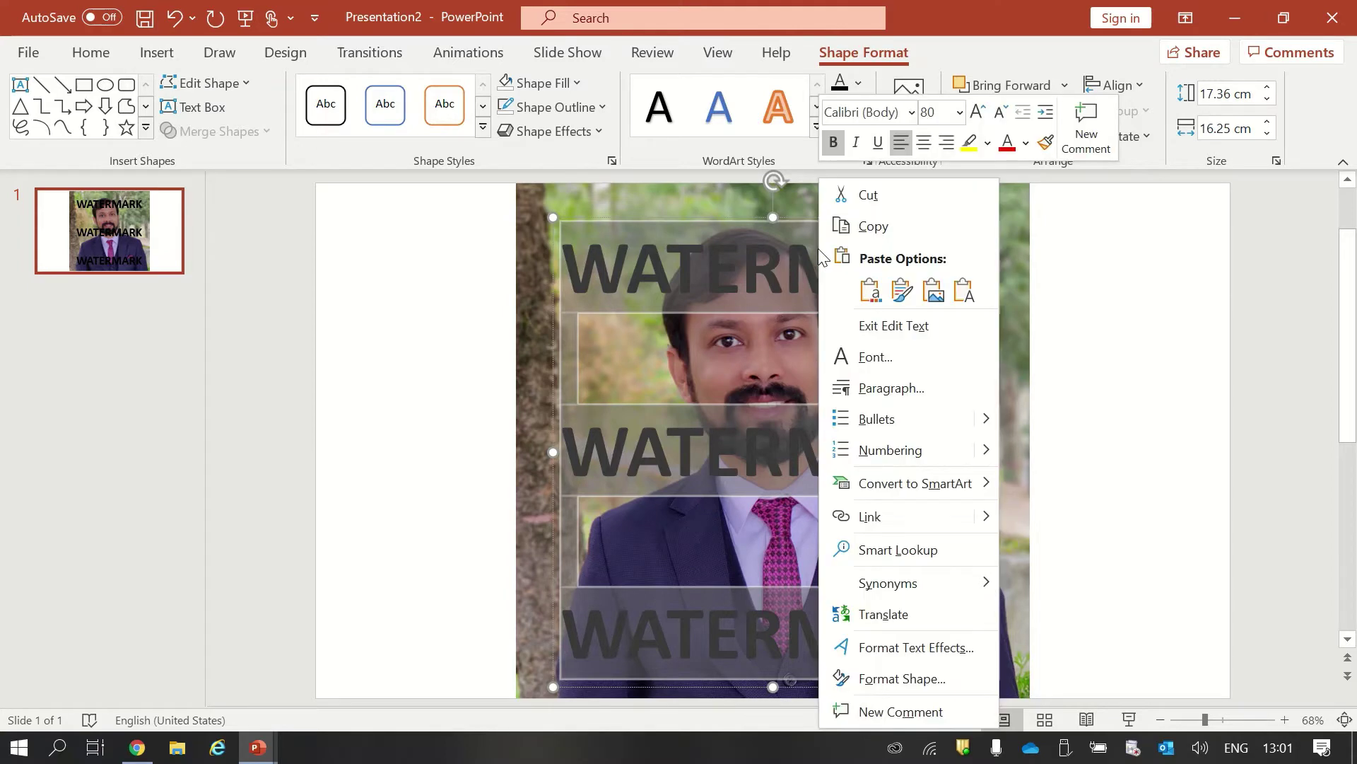
left_click(926, 645)
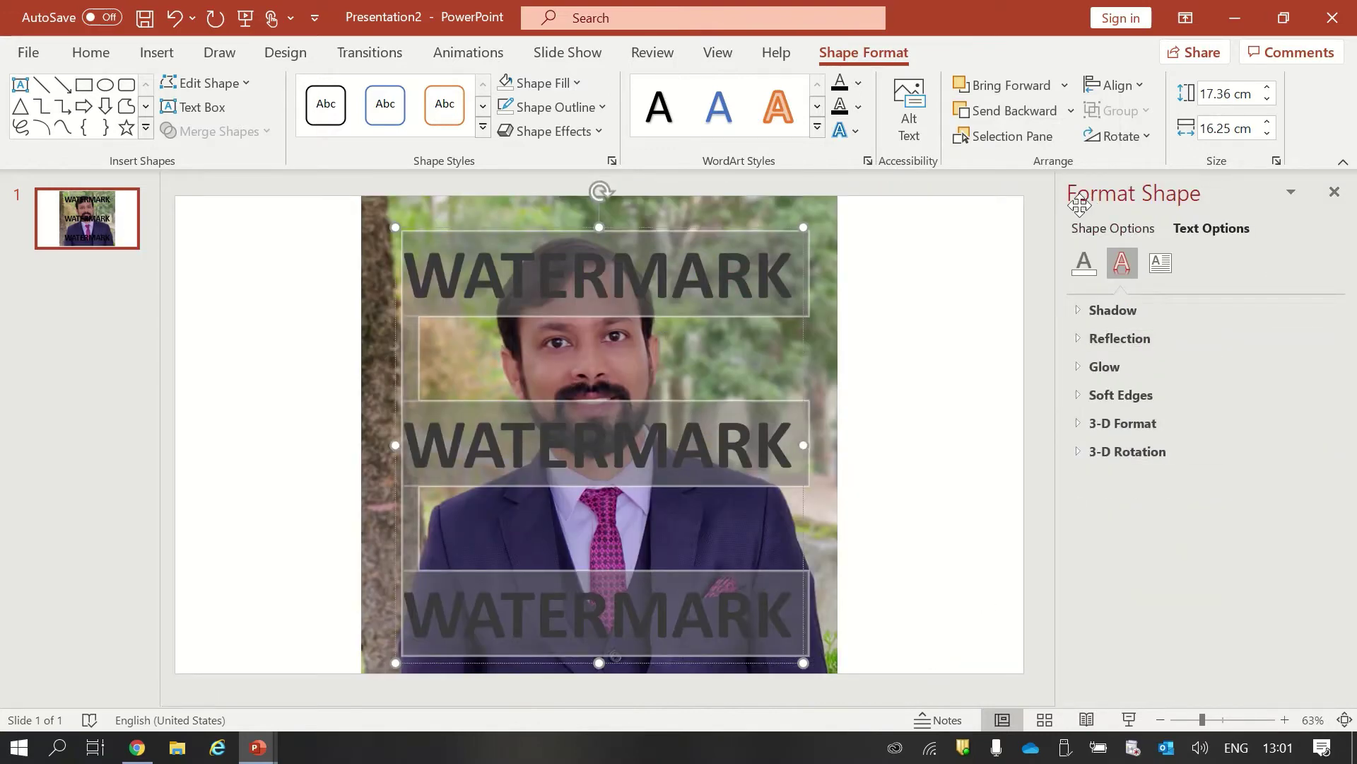
left_click(1120, 229)
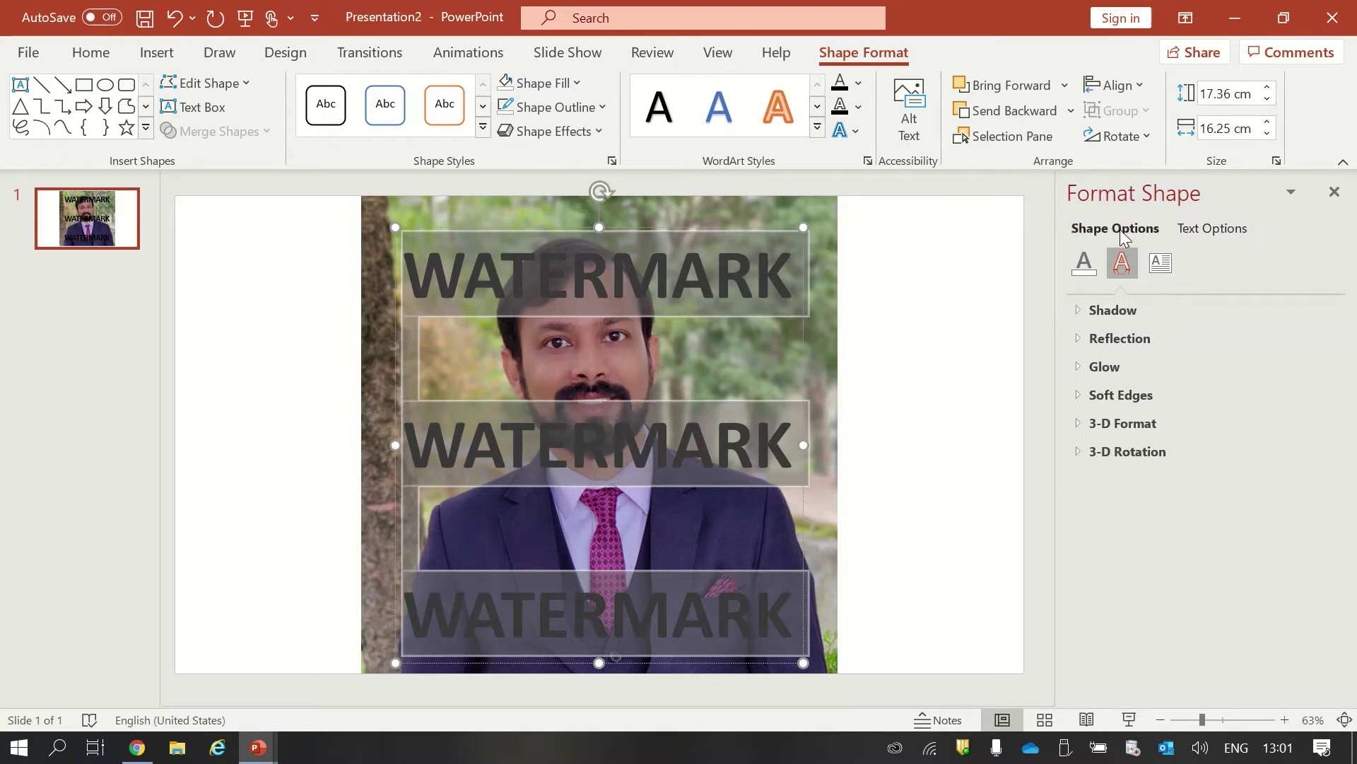
left_click(1223, 227)
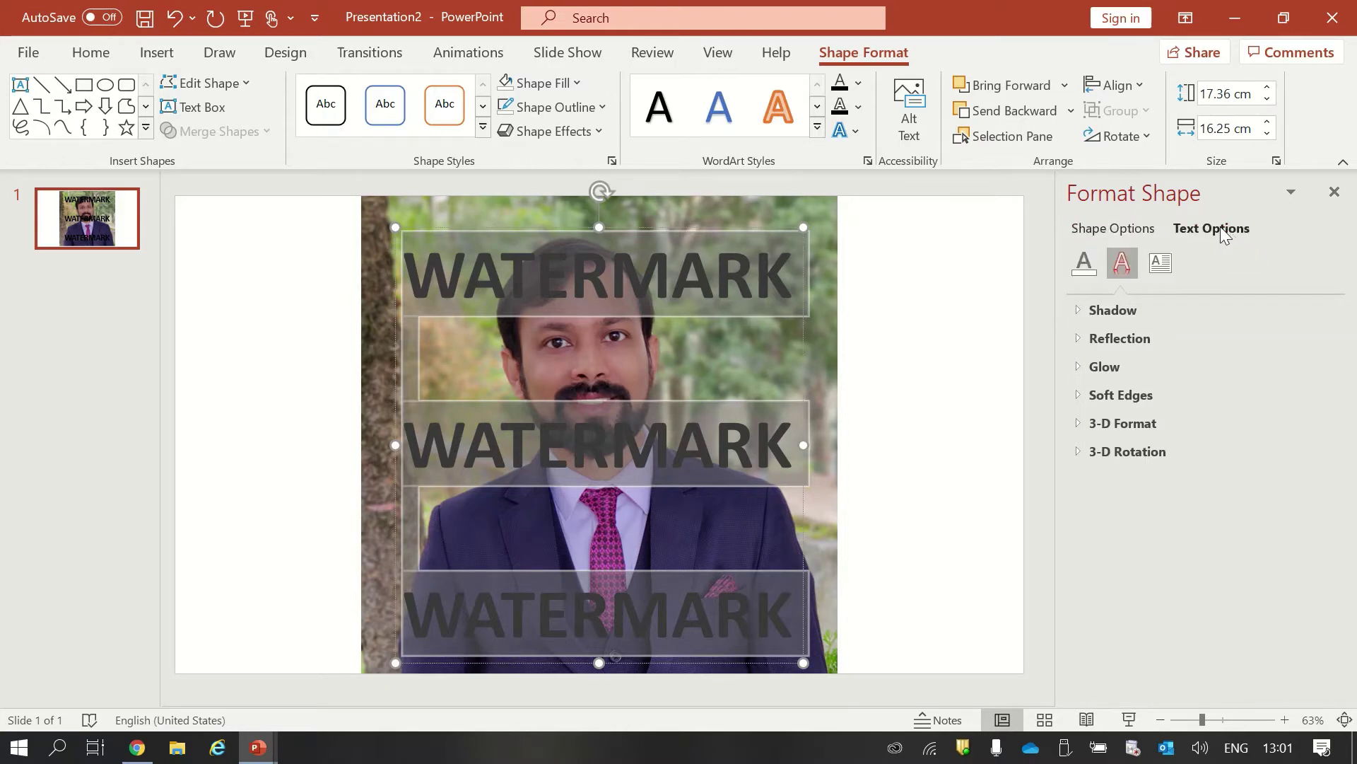
left_click(1084, 265)
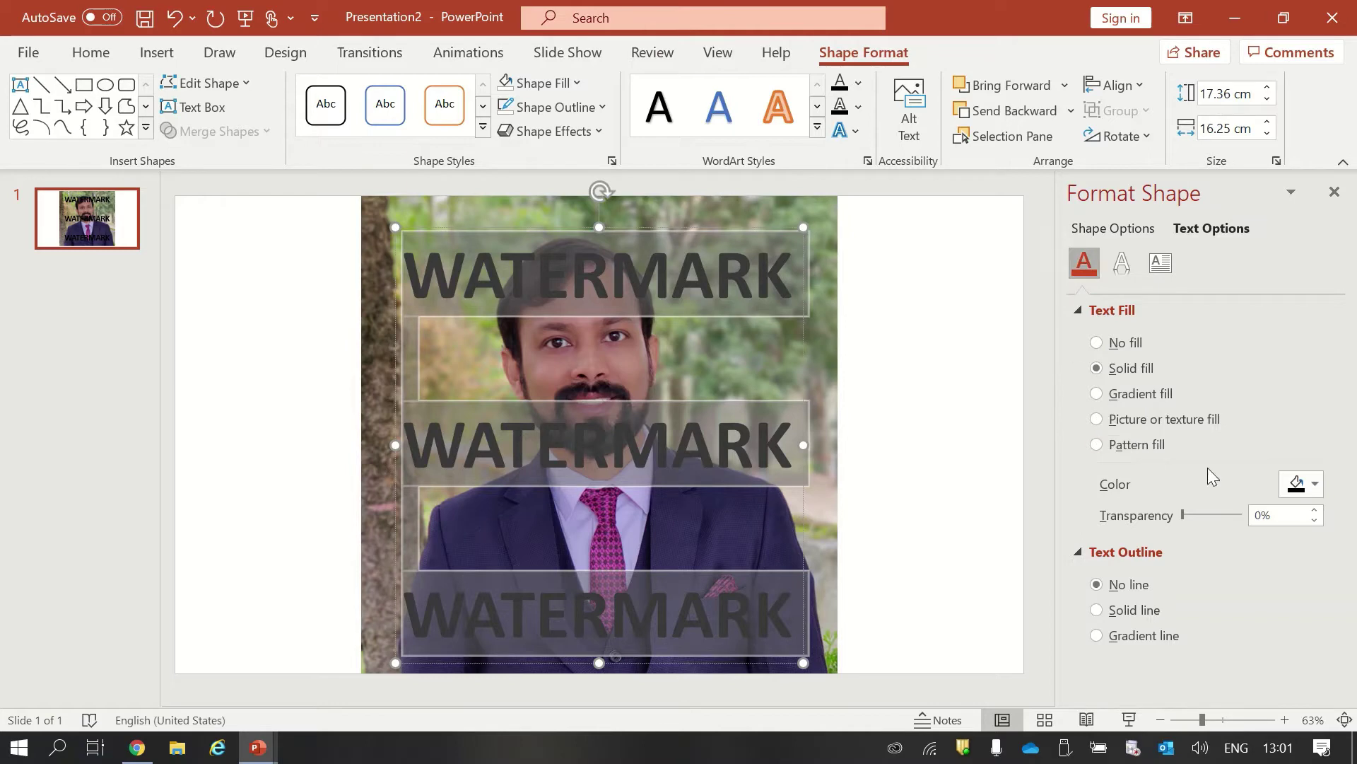
left_click(1314, 487)
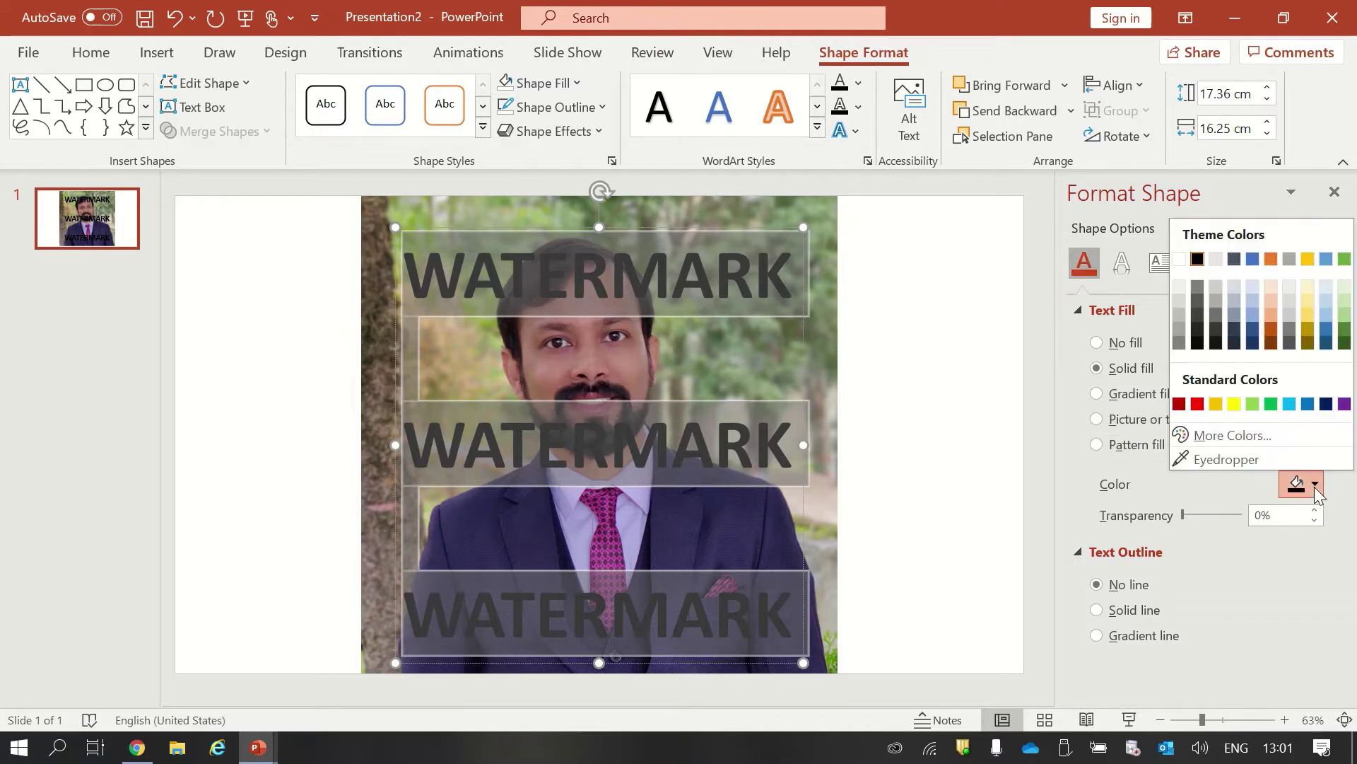
left_click(1179, 261)
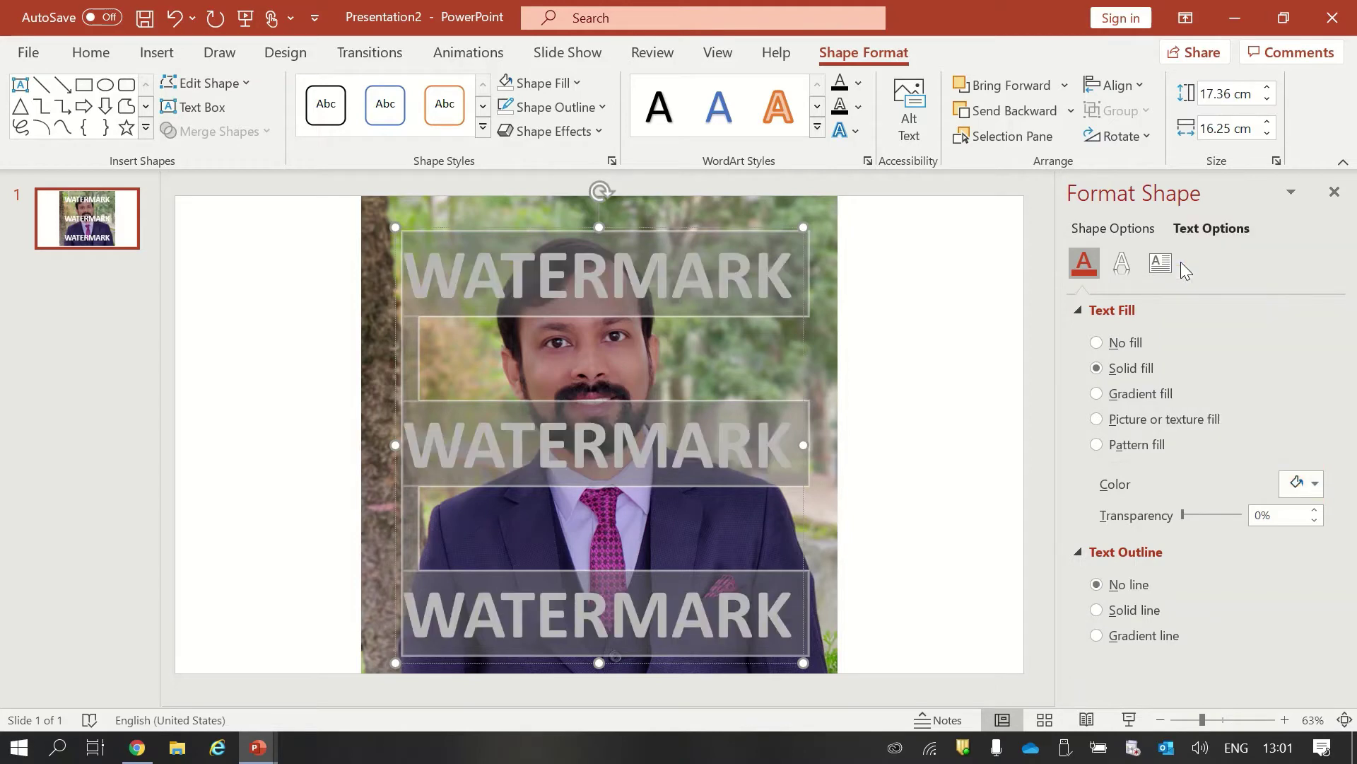
left_click(920, 388)
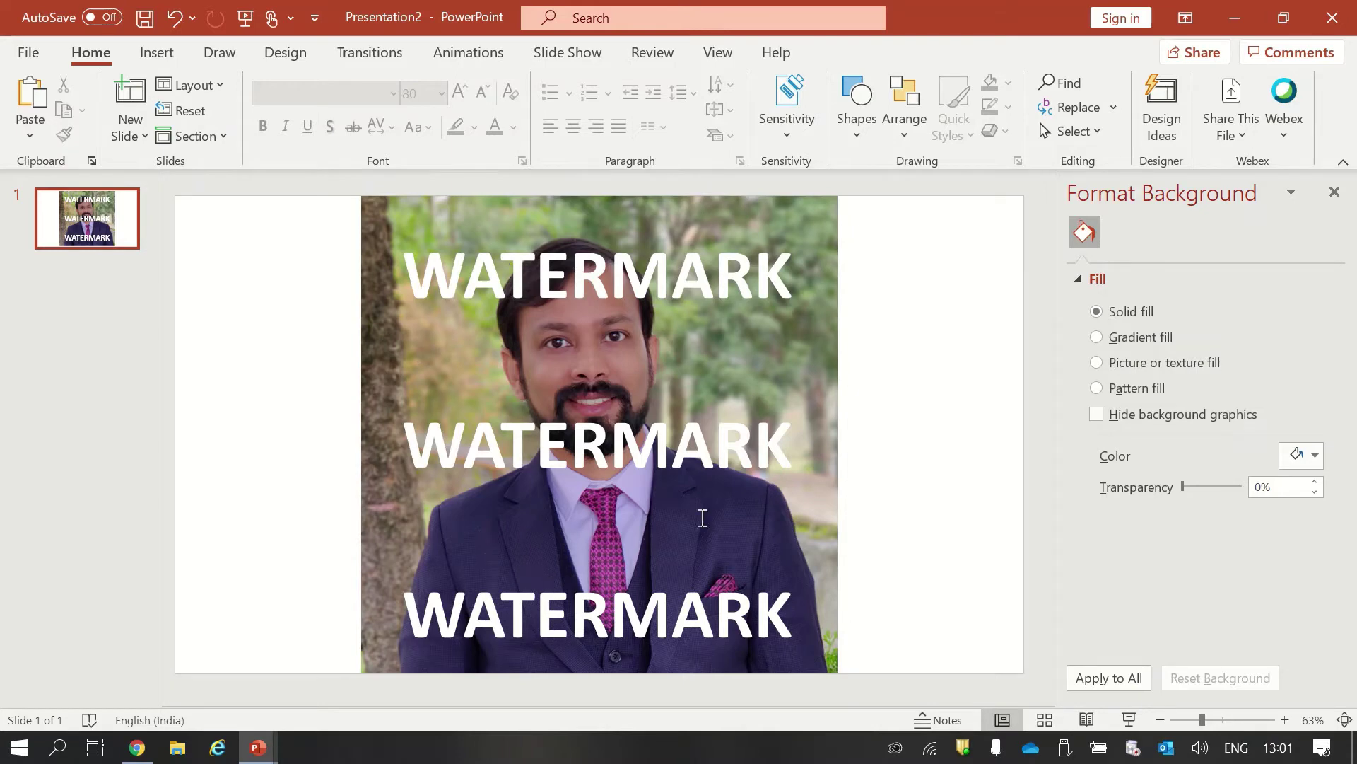
Set the top WATERMARK line's text fill transparency to 40%
left_click(683, 287)
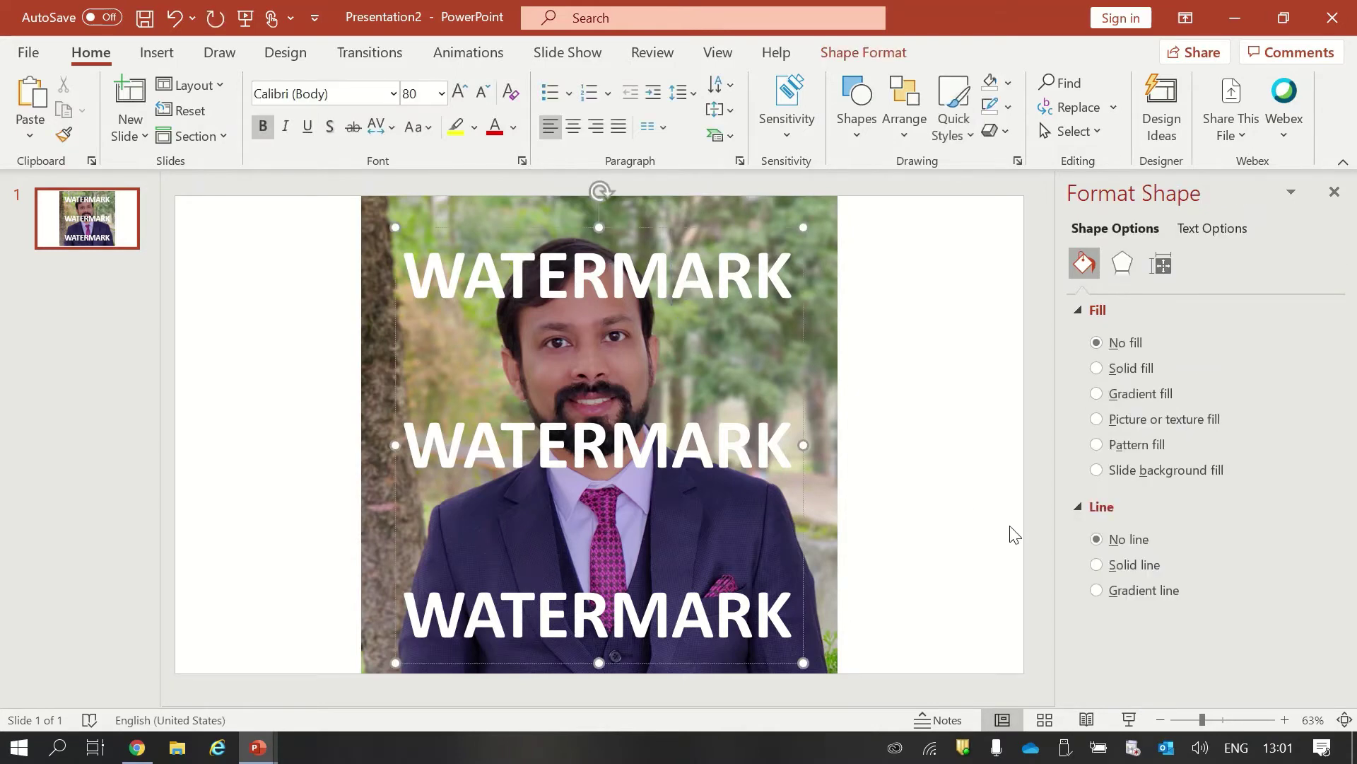
left_click(1212, 230)
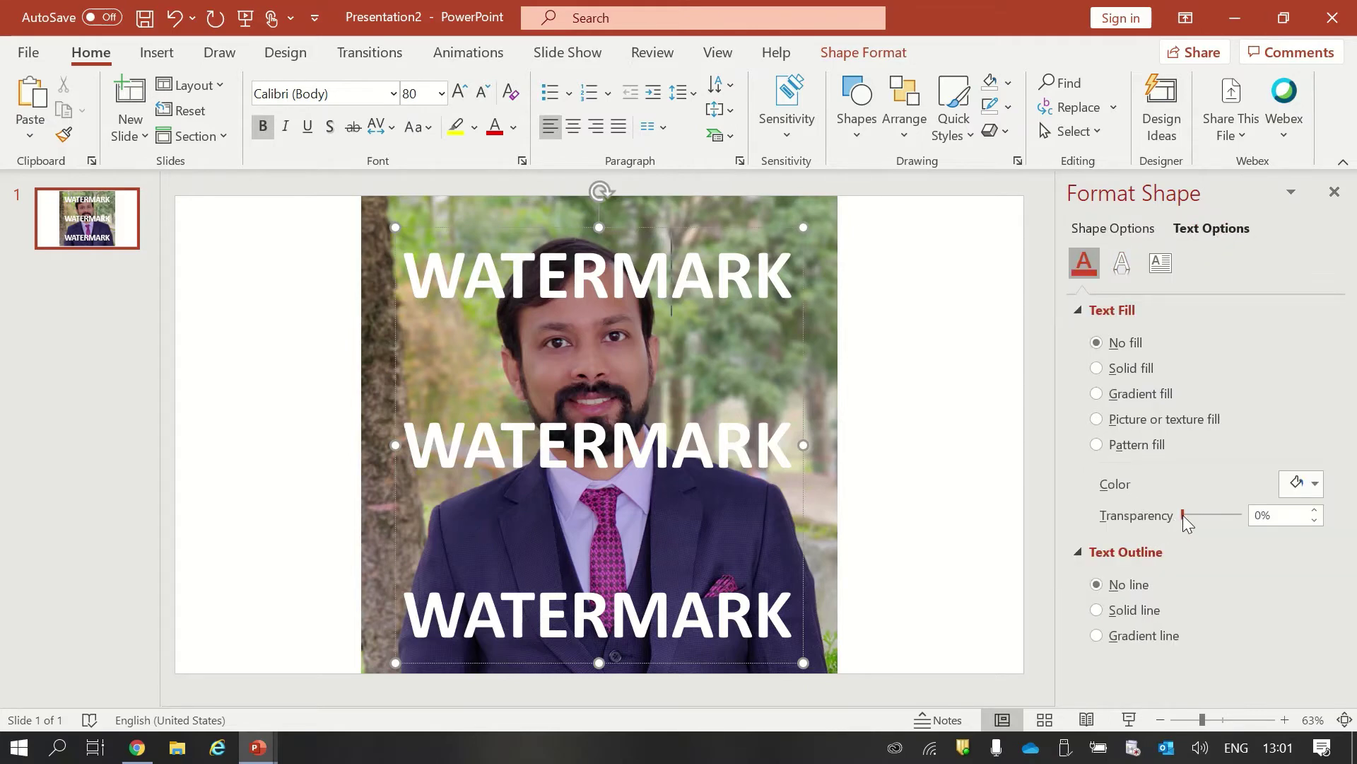
left_click_drag(1182, 514, 1213, 515)
left_click(926, 468)
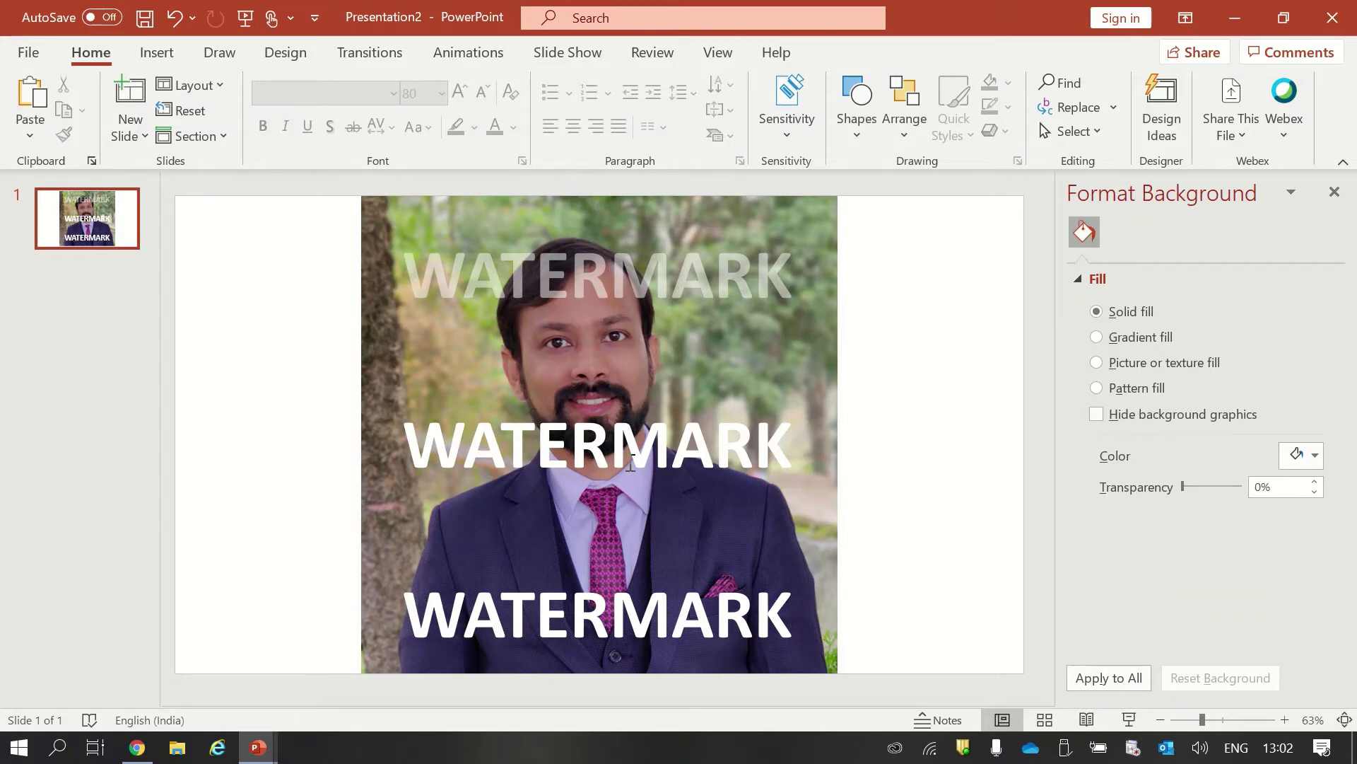
Set the middle and bottom WATERMARK lines to 50% text transparency
left_click(622, 422)
left_click_drag(789, 610, 404, 424)
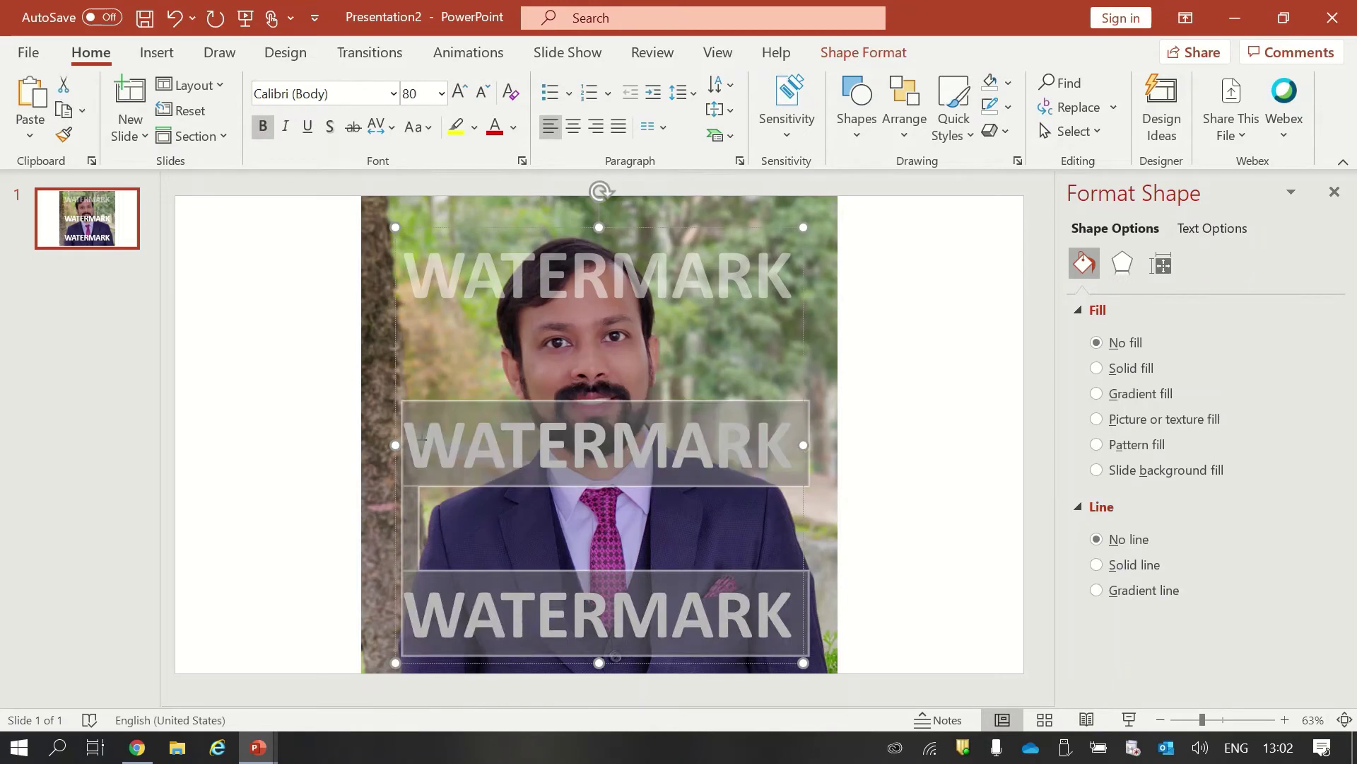
left_click(1213, 228)
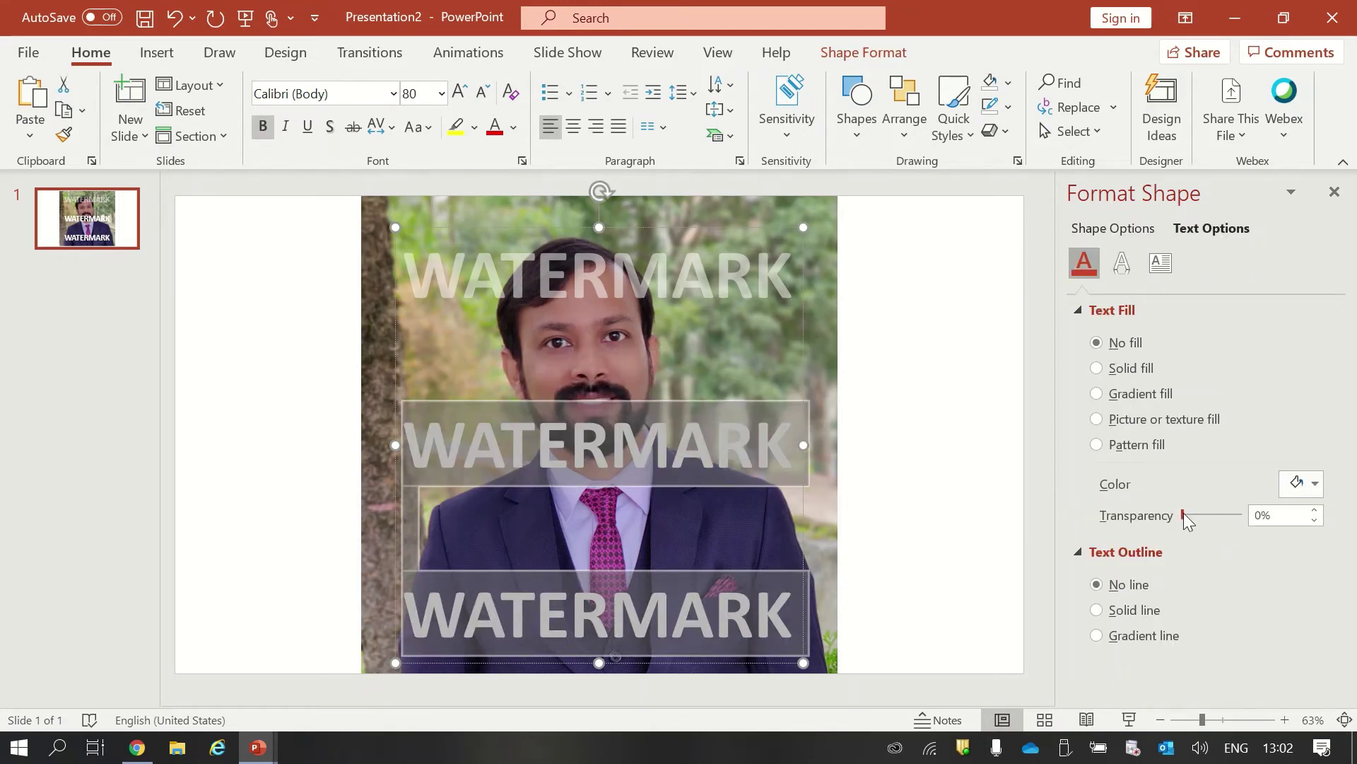
left_click_drag(1183, 512, 1210, 514)
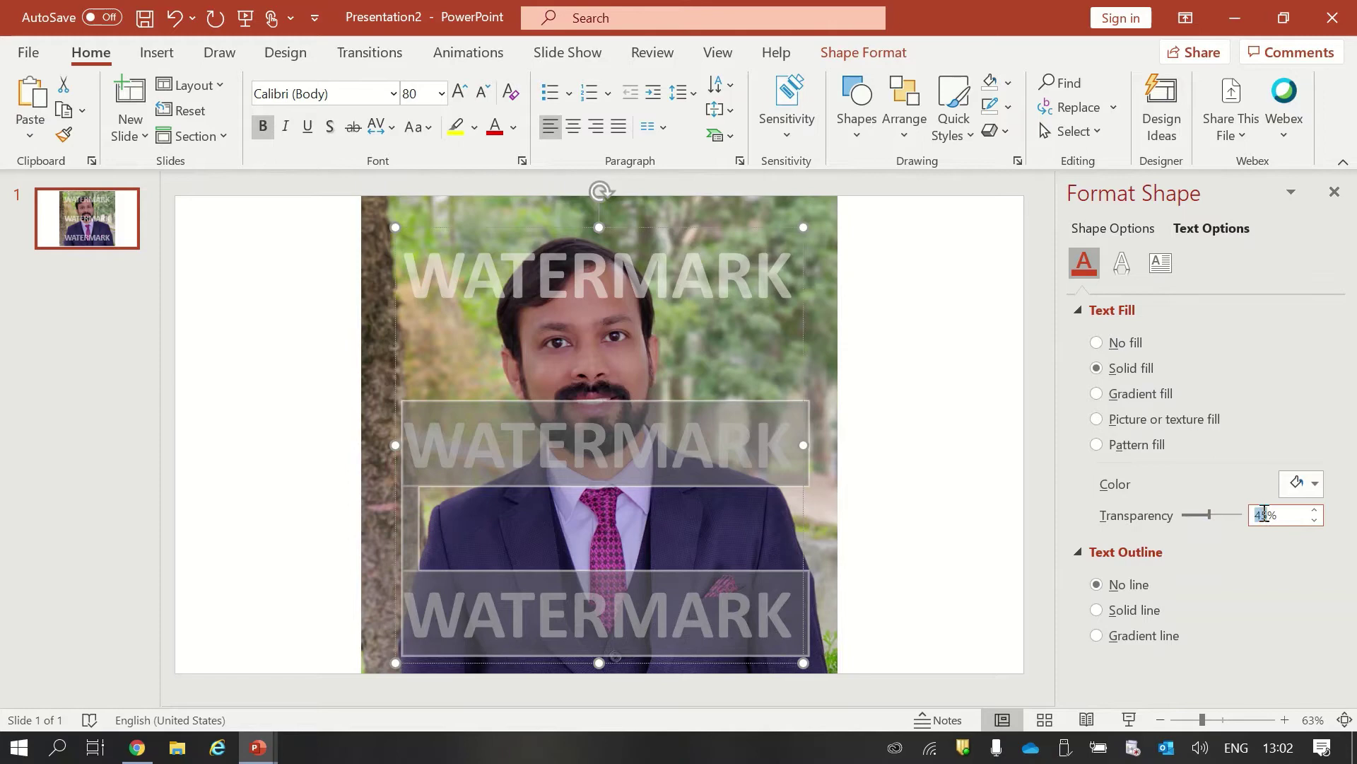
type("50")
left_click(912, 445)
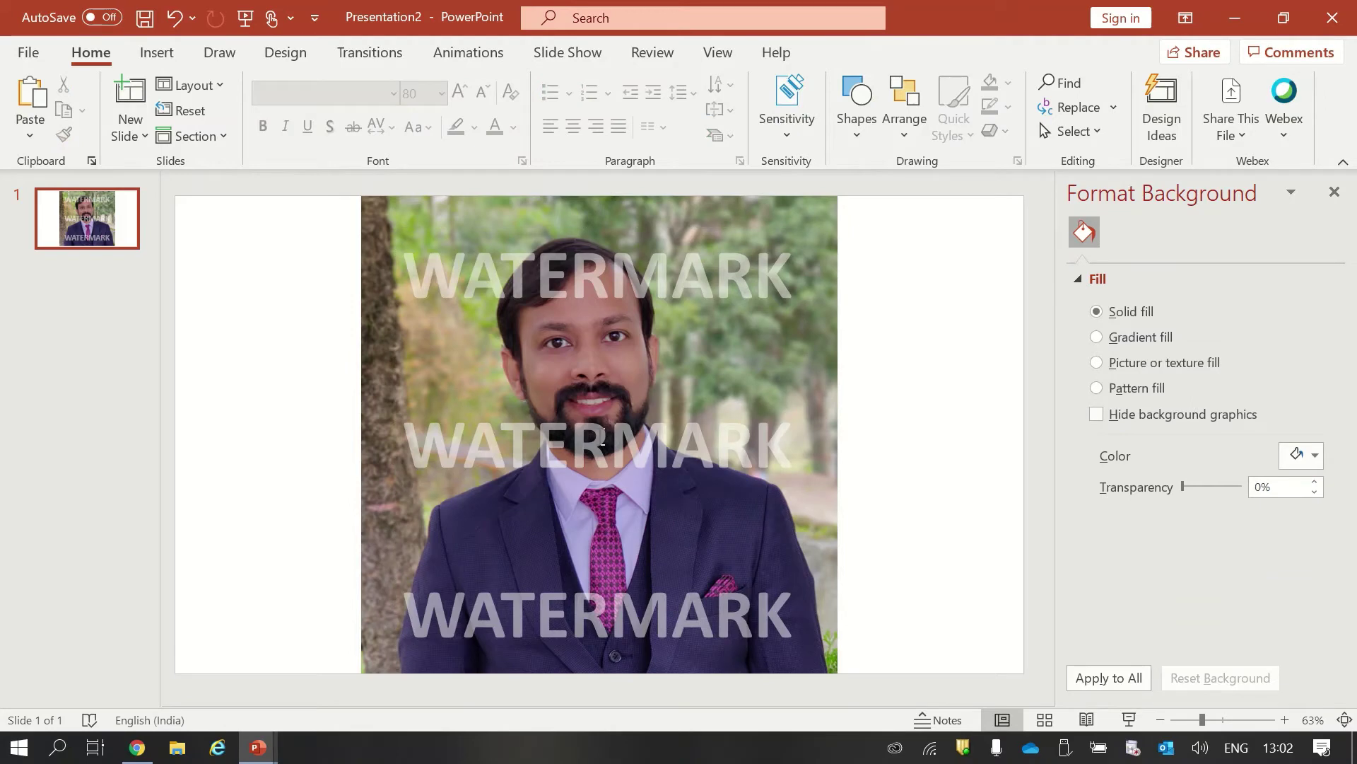
left_click(536, 272)
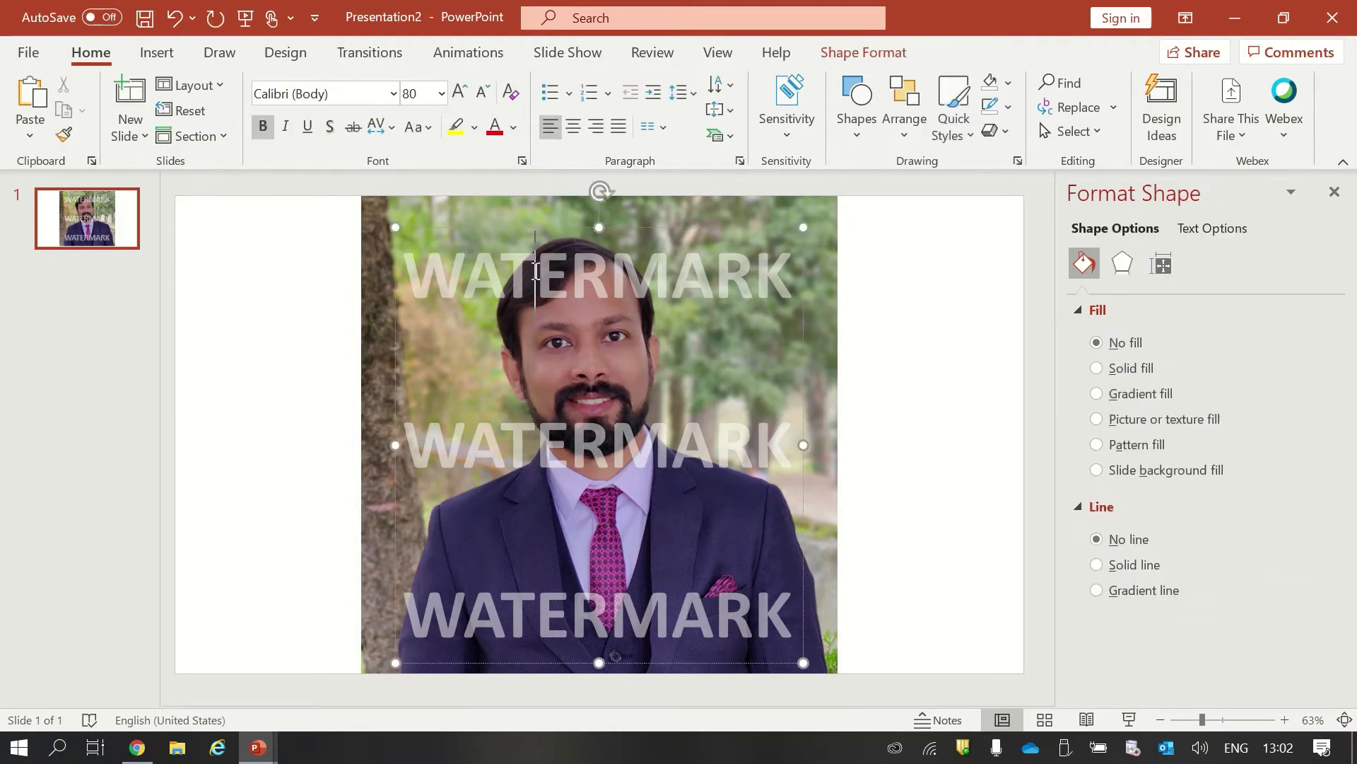
Rotate the WATERMARK text box diagonally, tilting upward from left to right
left_click(397, 228)
left_click_drag(397, 228, 448, 269)
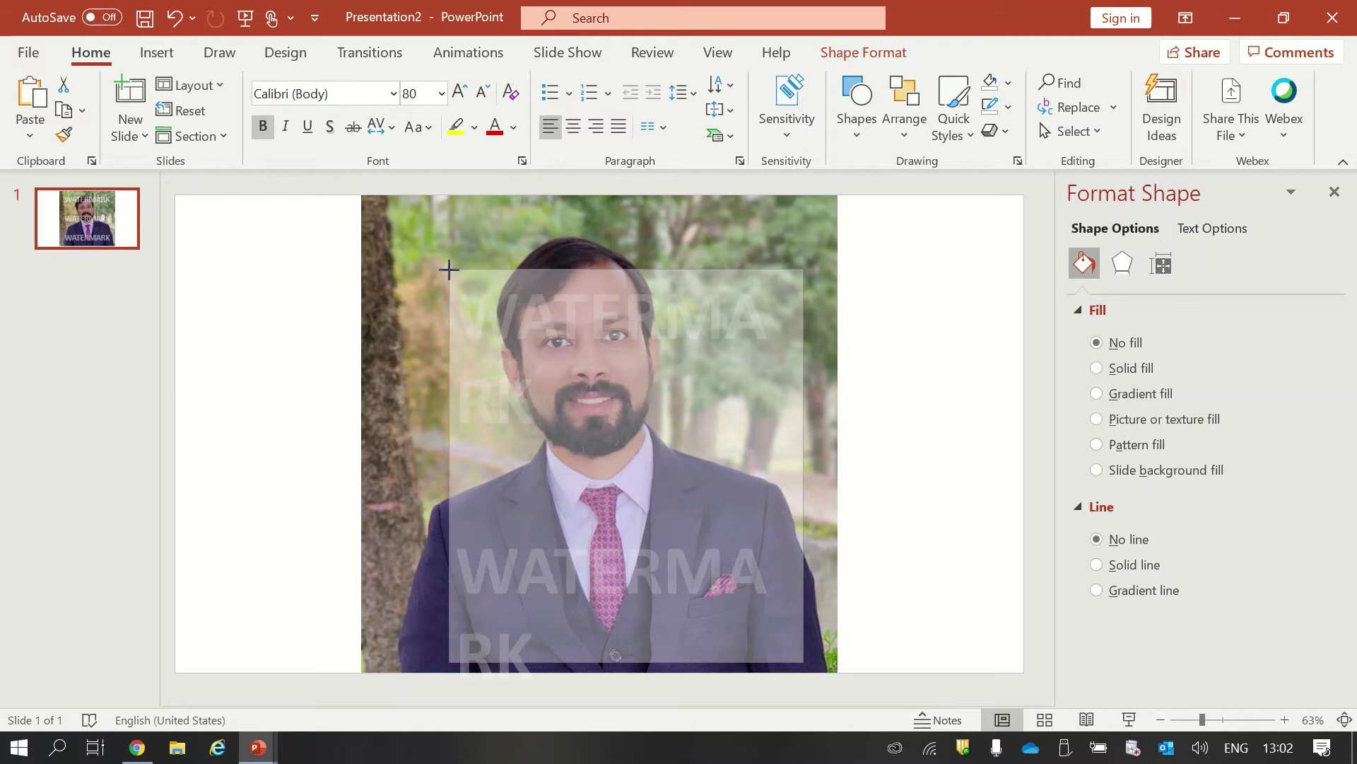
left_click_drag(448, 269, 449, 268)
key("ctrl+z")
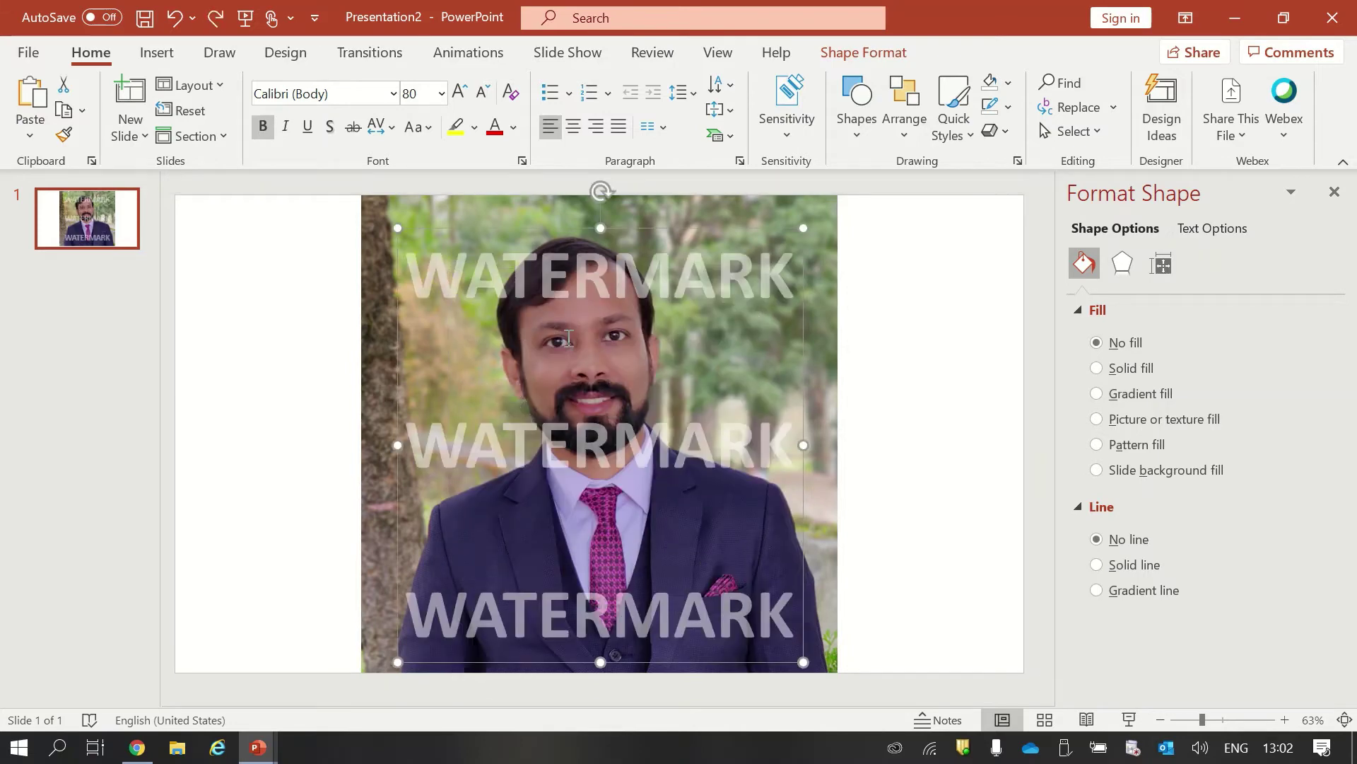
left_click_drag(600, 192, 467, 251)
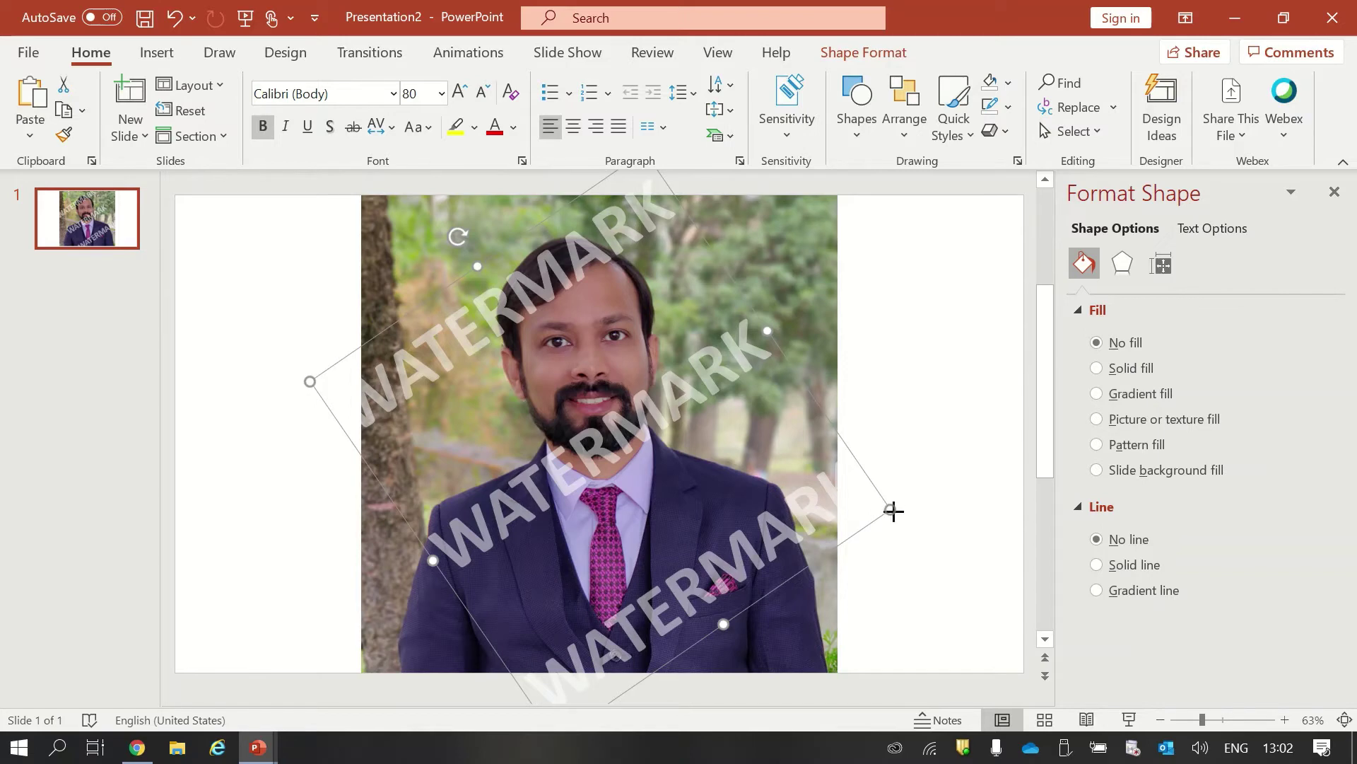
left_click_drag(893, 511, 801, 490)
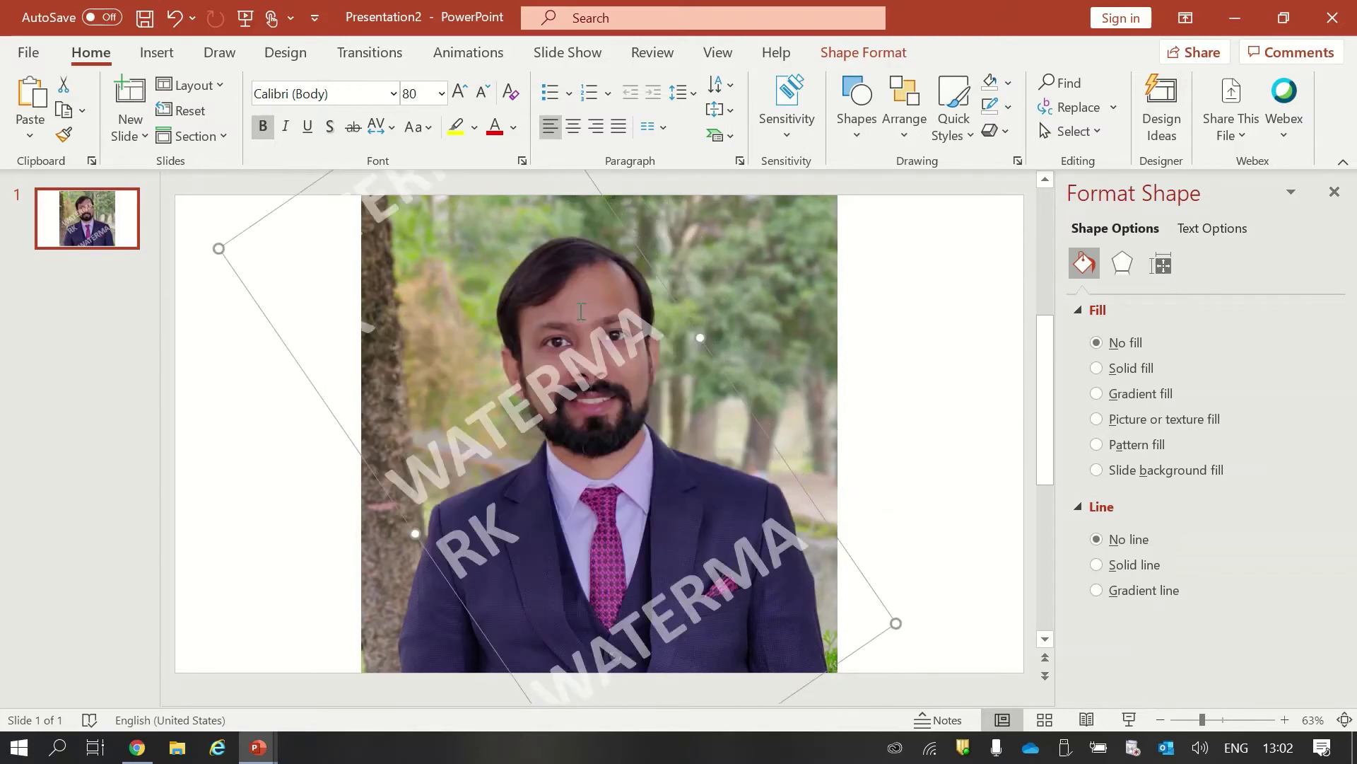
Set the WATERMARK font size to 70 and resize the box so each word fits
left_click(619, 367)
scroll(619, 367, "down", 3)
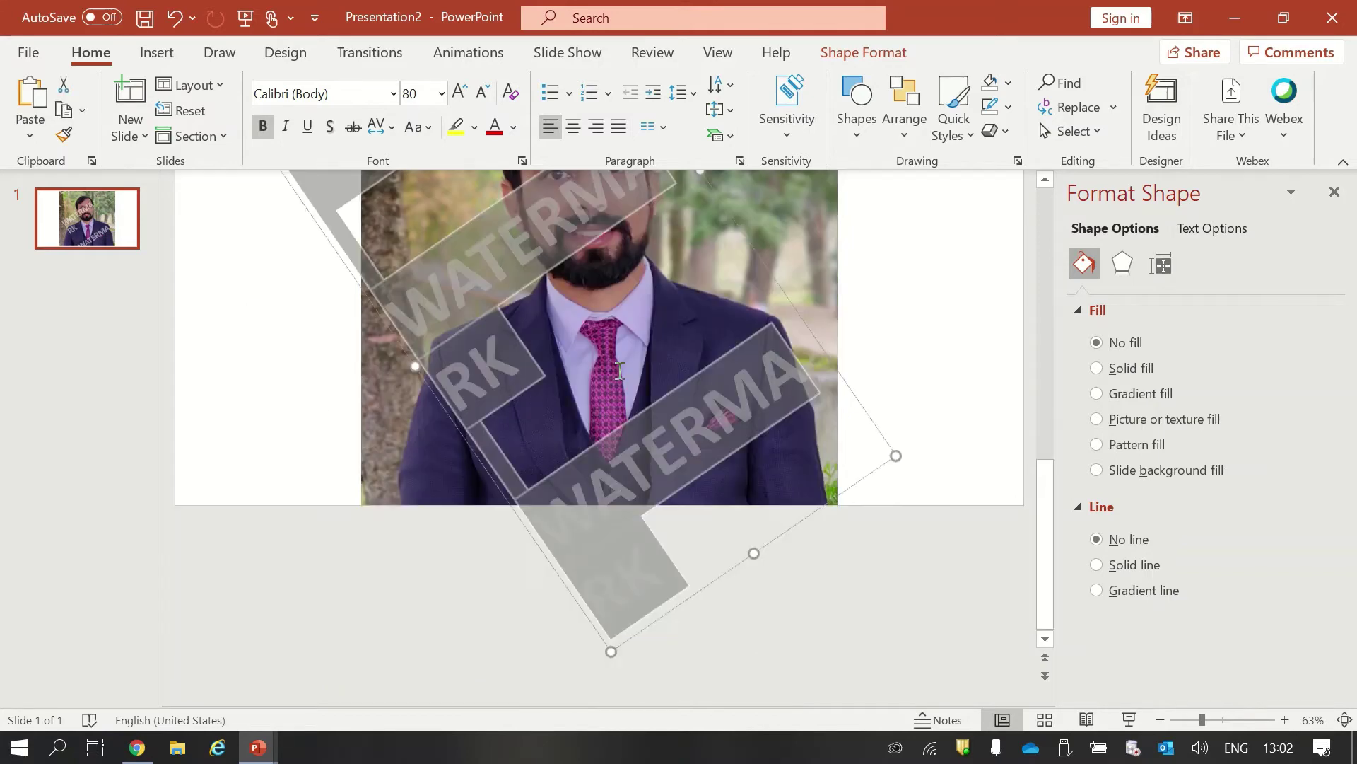
left_click(412, 93)
type("7")
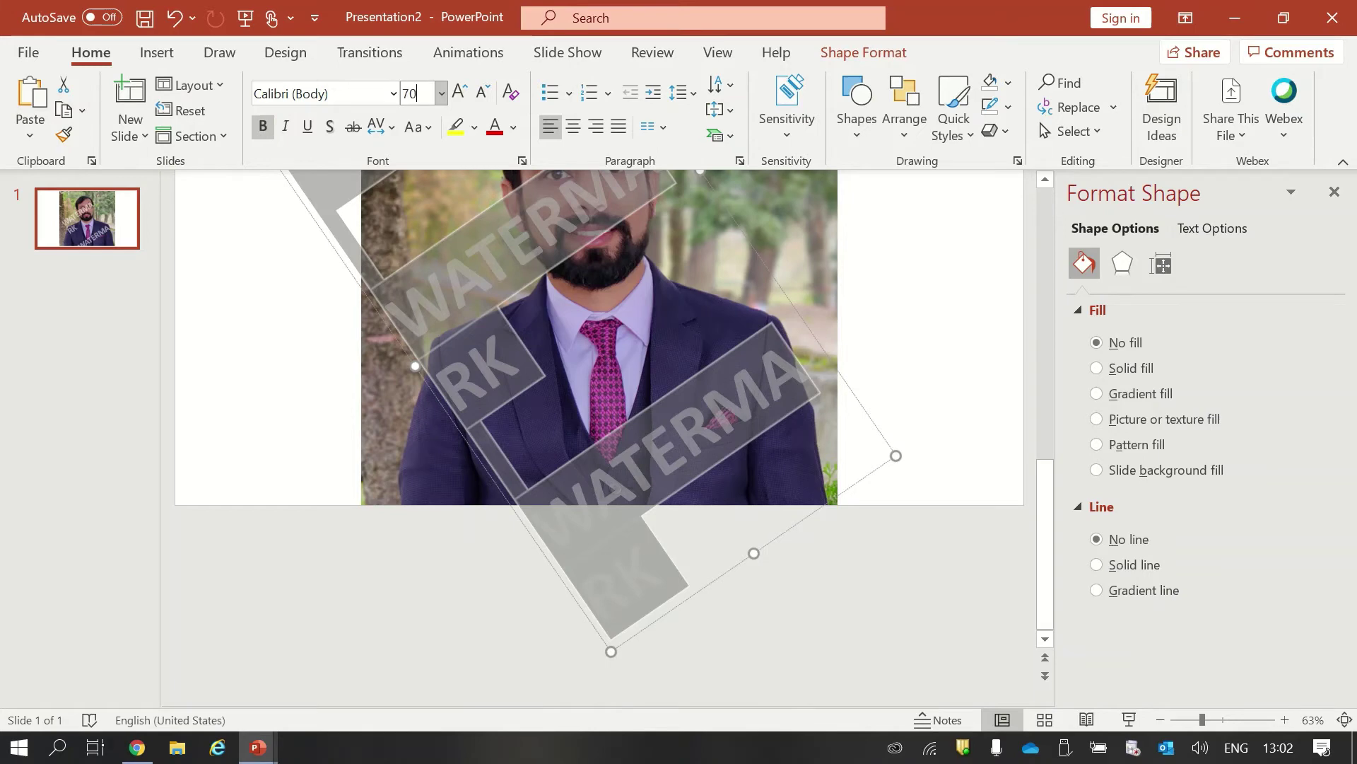
type("0")
key("Return")
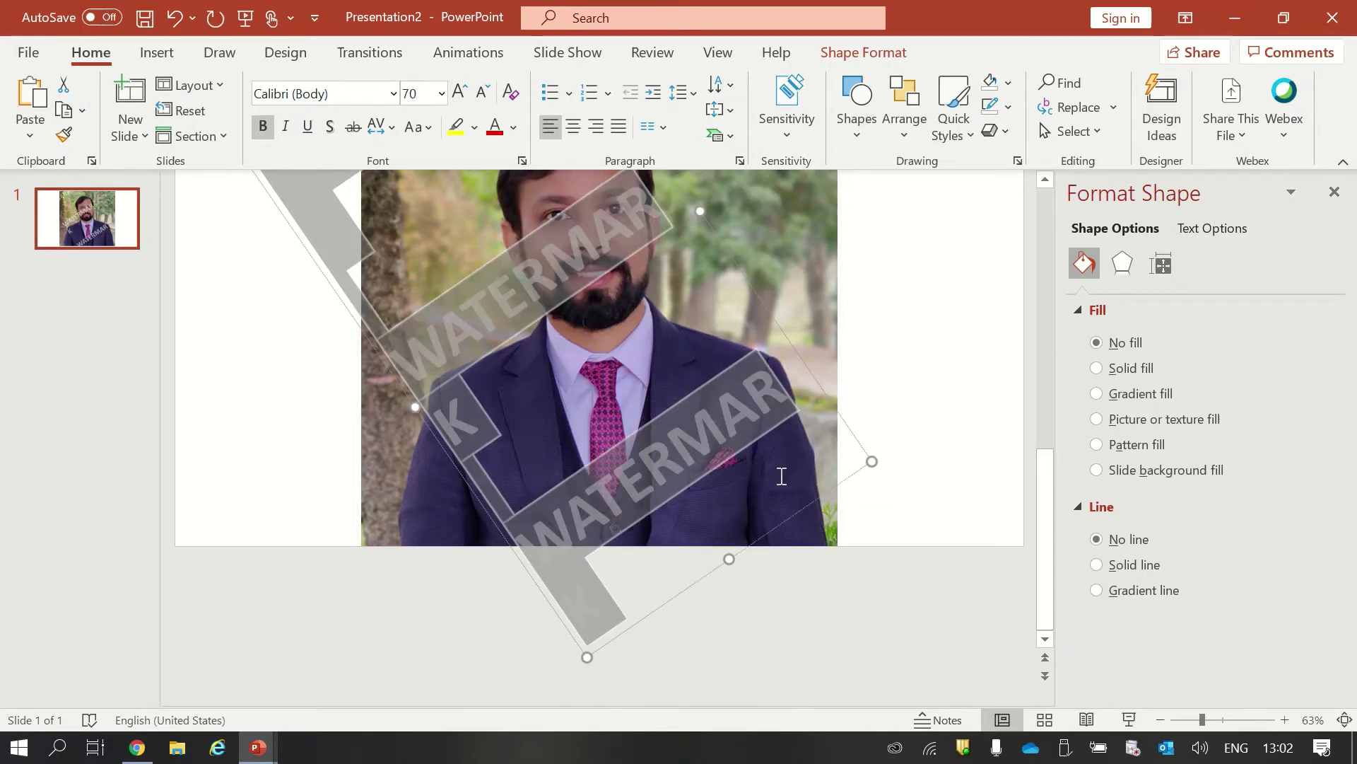
scroll(782, 475, "up", 3)
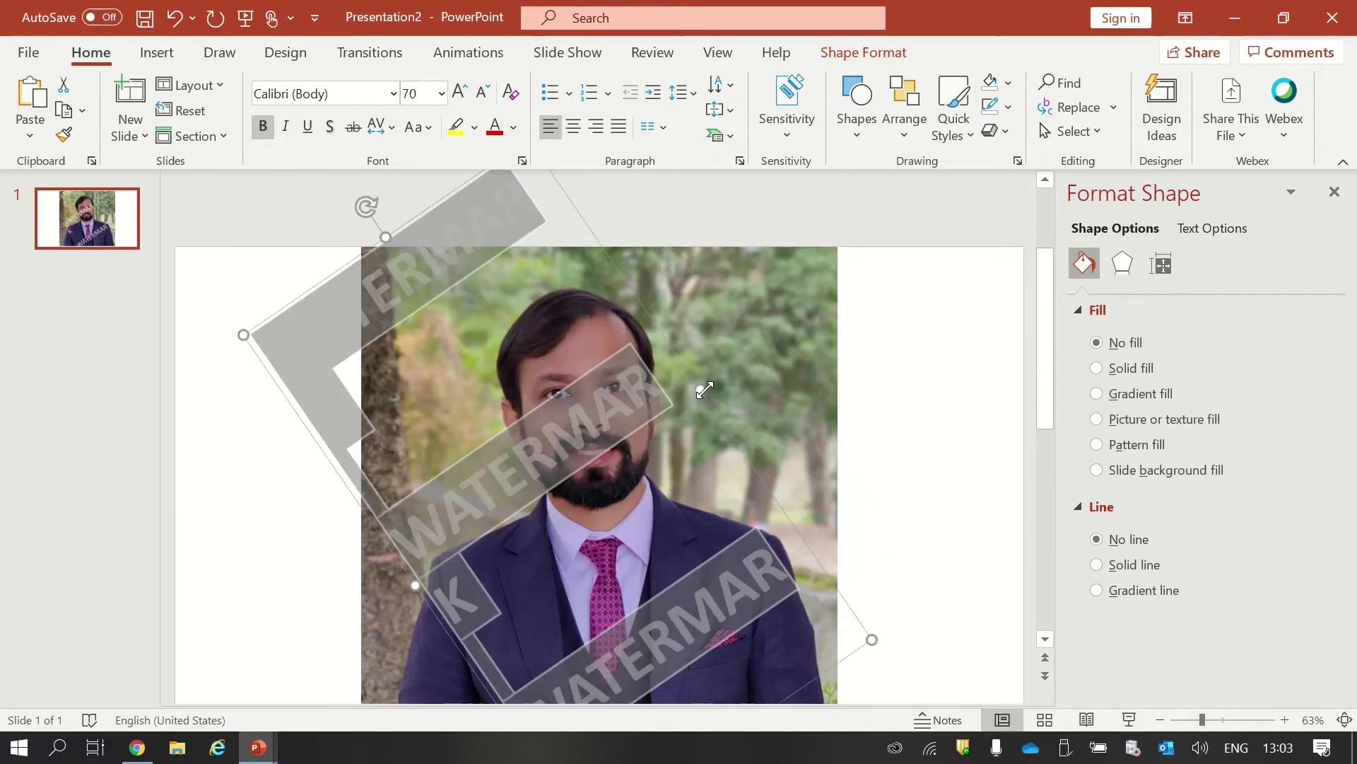
left_click_drag(705, 389, 770, 362)
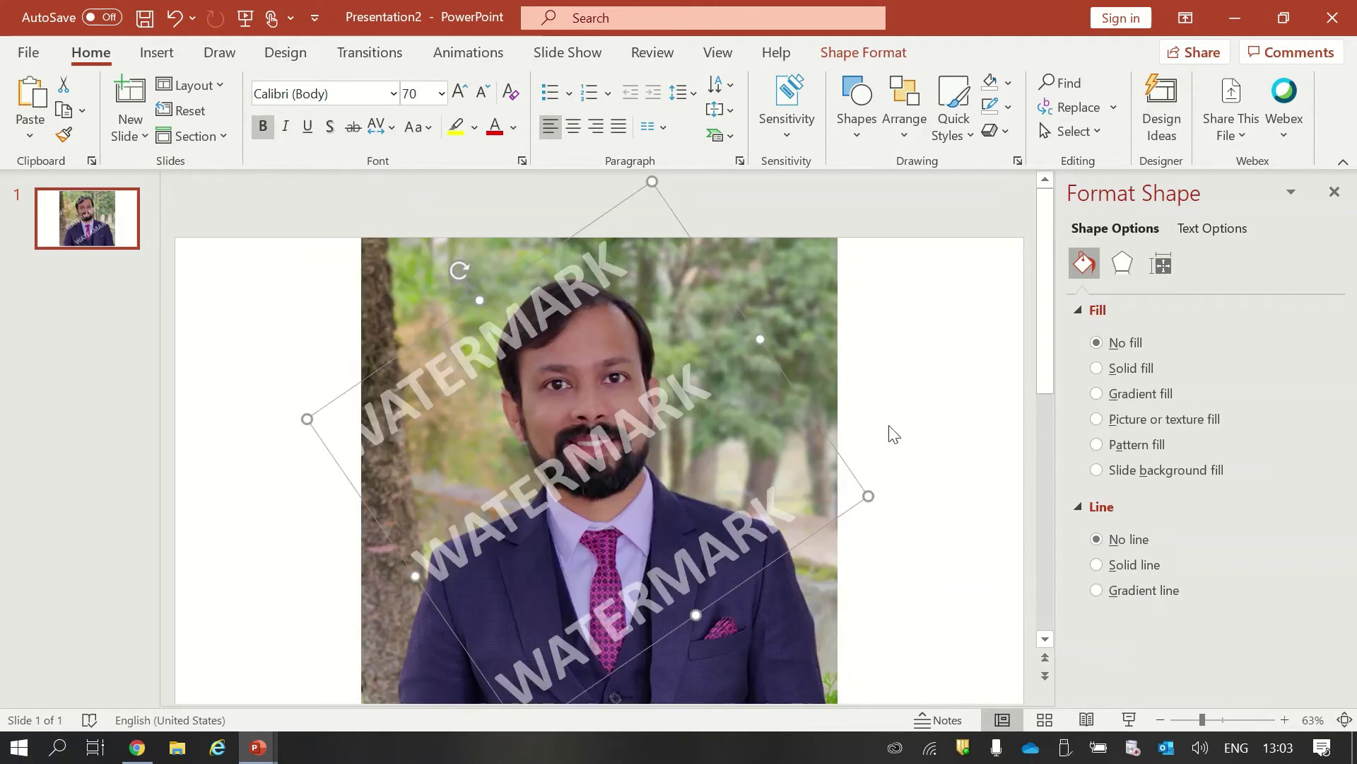
Position the diagonal WATERMARK lines down and right over the portrait photo
left_click(476, 283)
left_click_drag(475, 283, 514, 287)
scroll(969, 486, "down", 2)
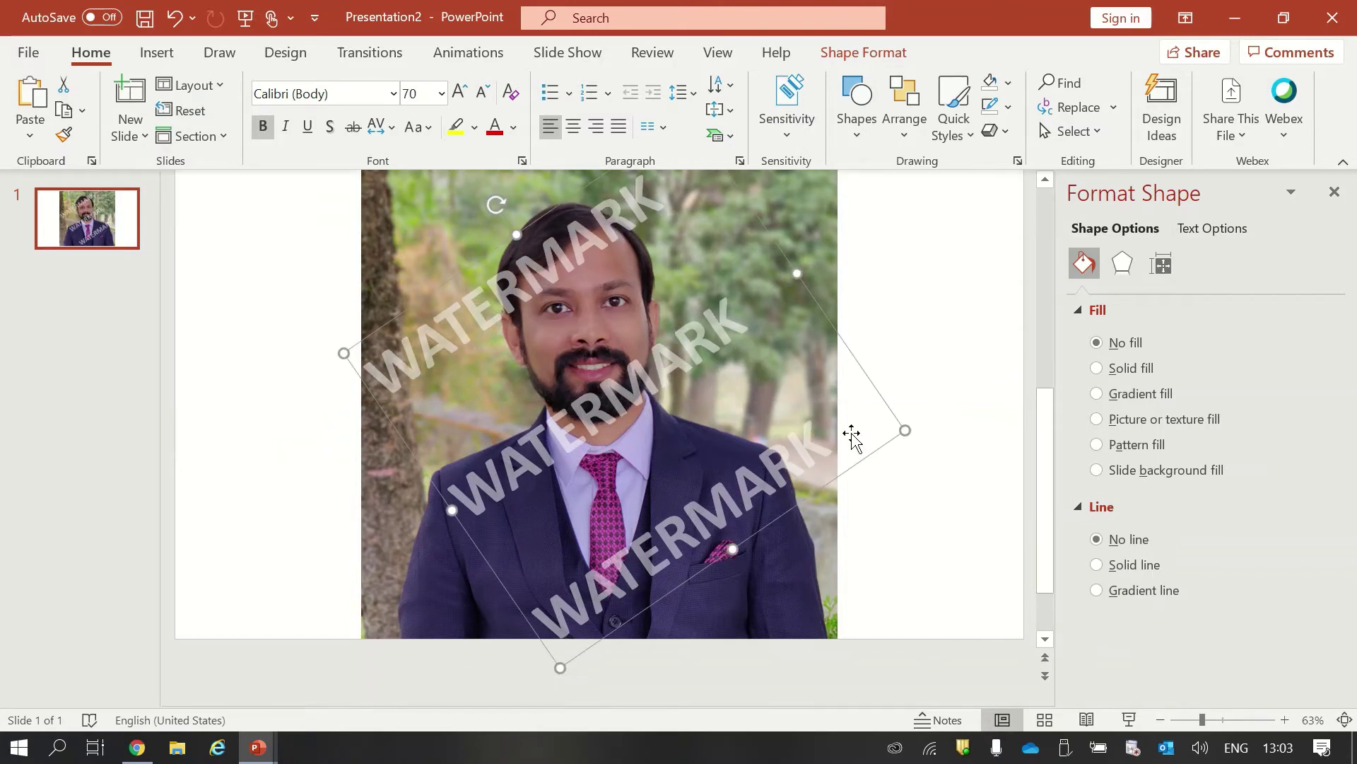
left_click_drag(900, 430, 884, 430)
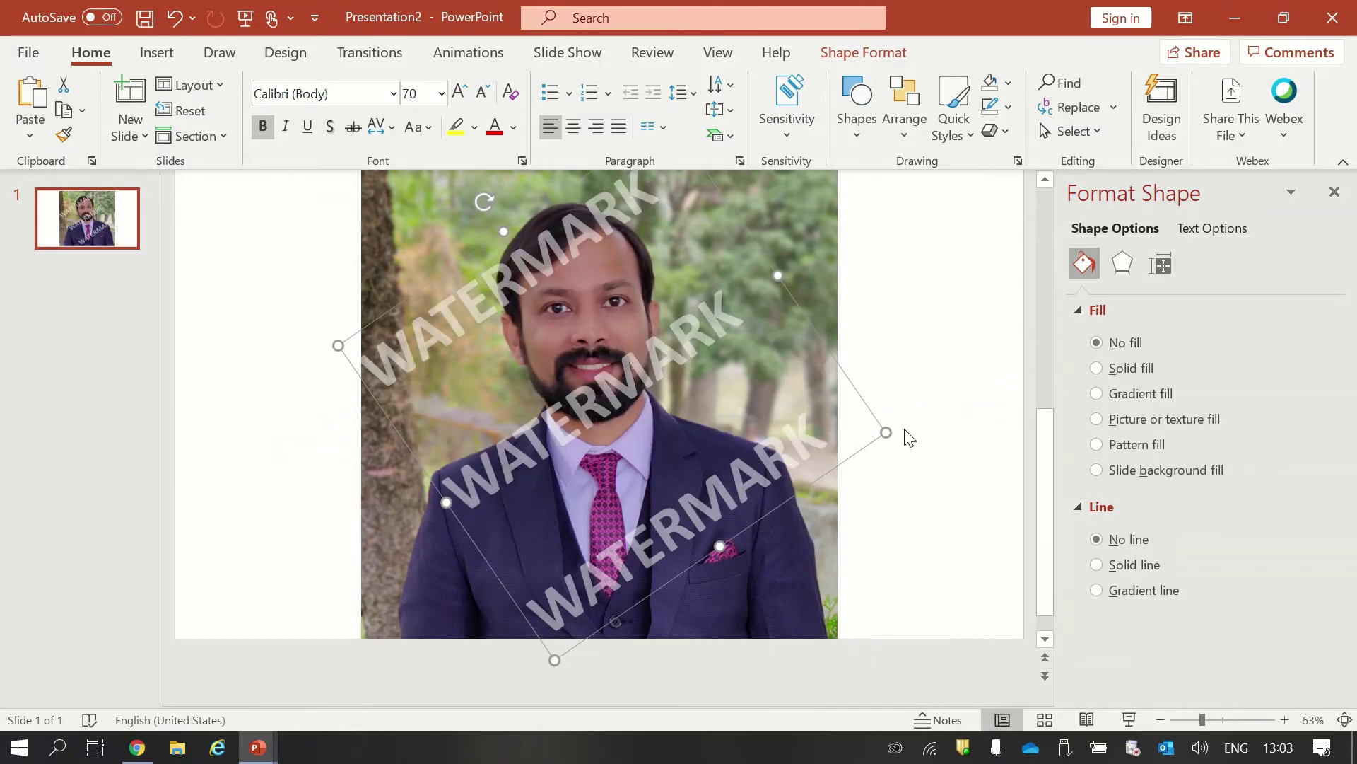
scroll(838, 422, "up", 1)
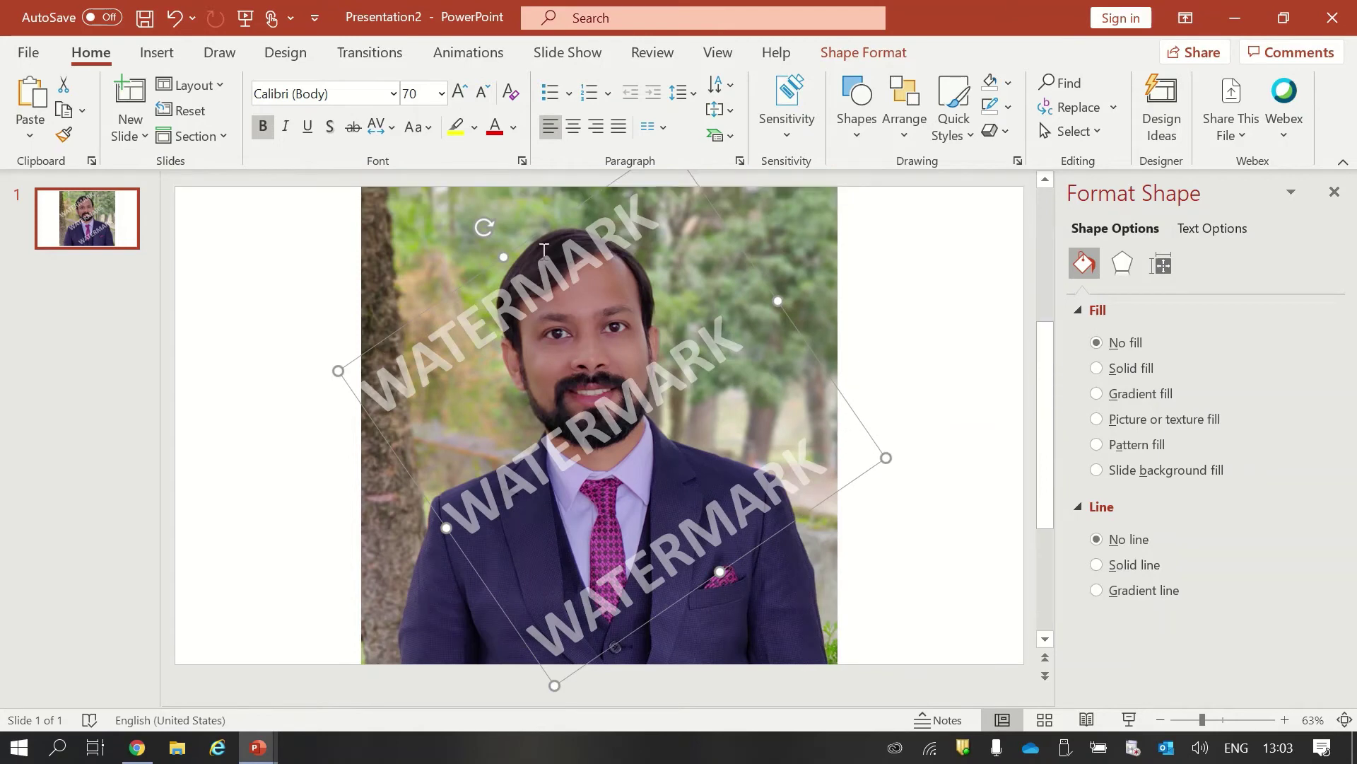
key("Escape")
left_click_drag(518, 245, 525, 247)
left_click(948, 403)
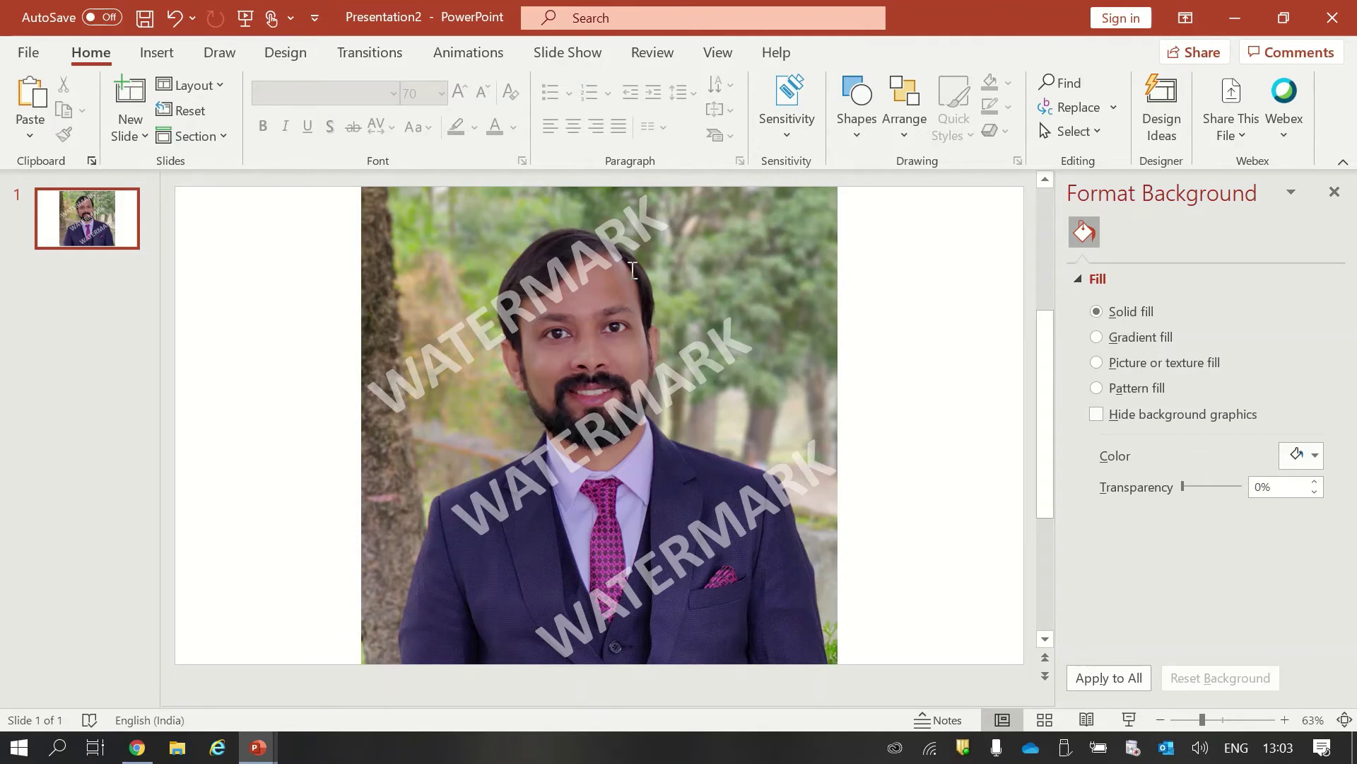
Group the WATERMARK text box with the portrait photo and nudge the group right
left_click(572, 274)
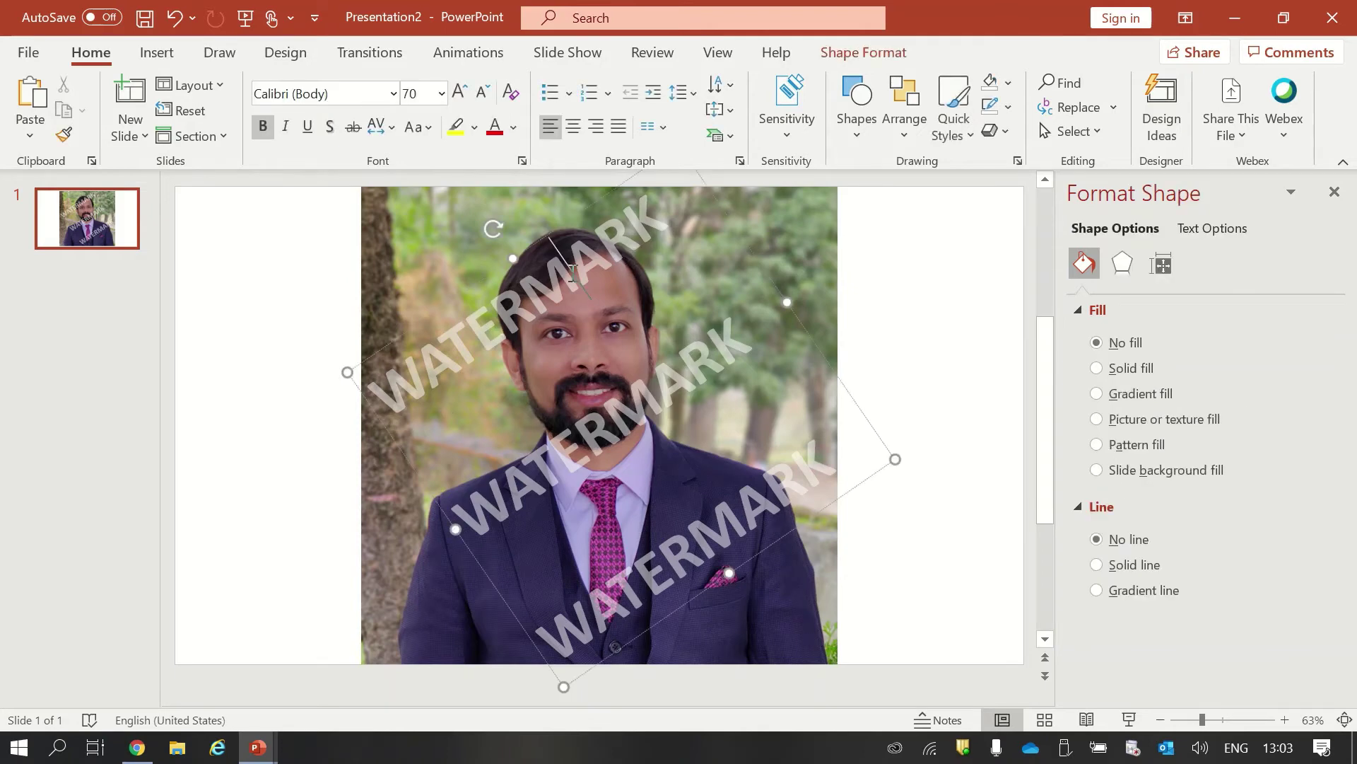
left_click(391, 223, "shift")
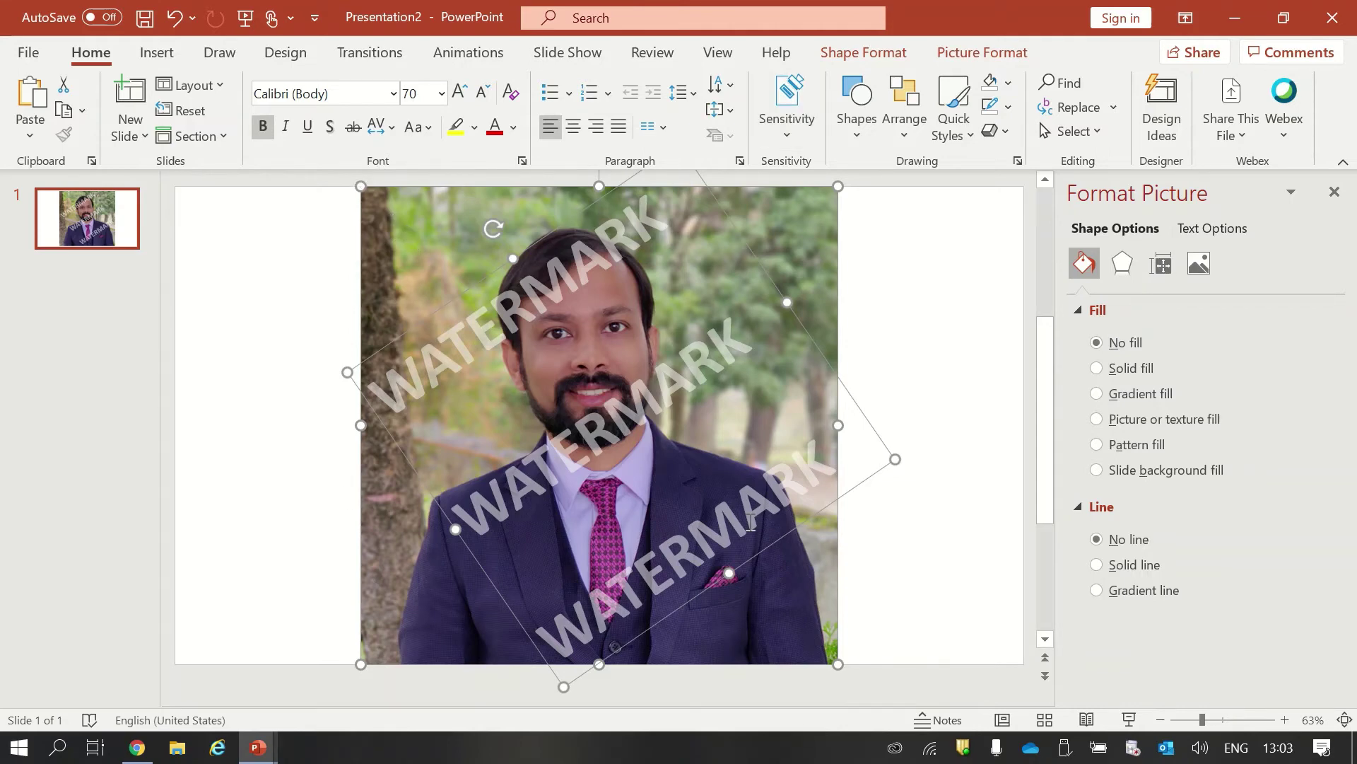
right_click(458, 221)
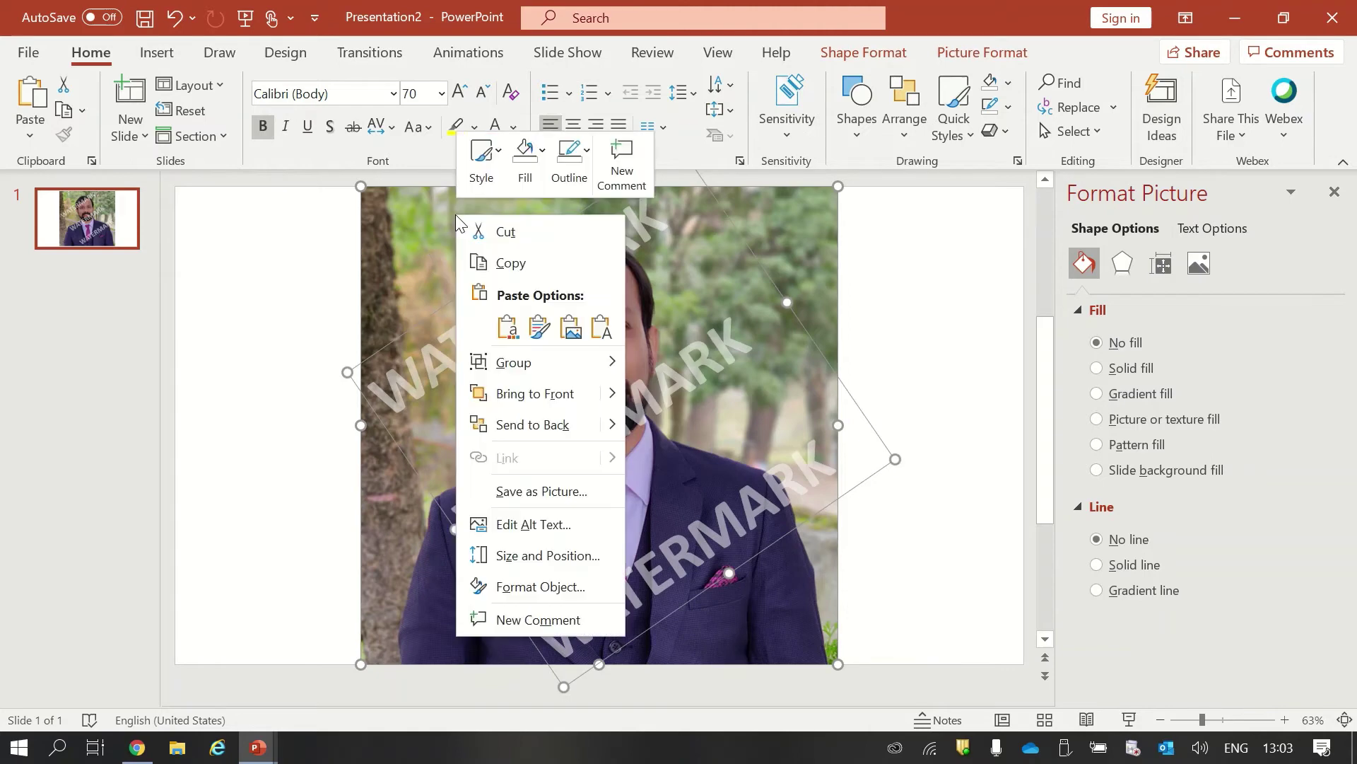
mouse_move(543, 368)
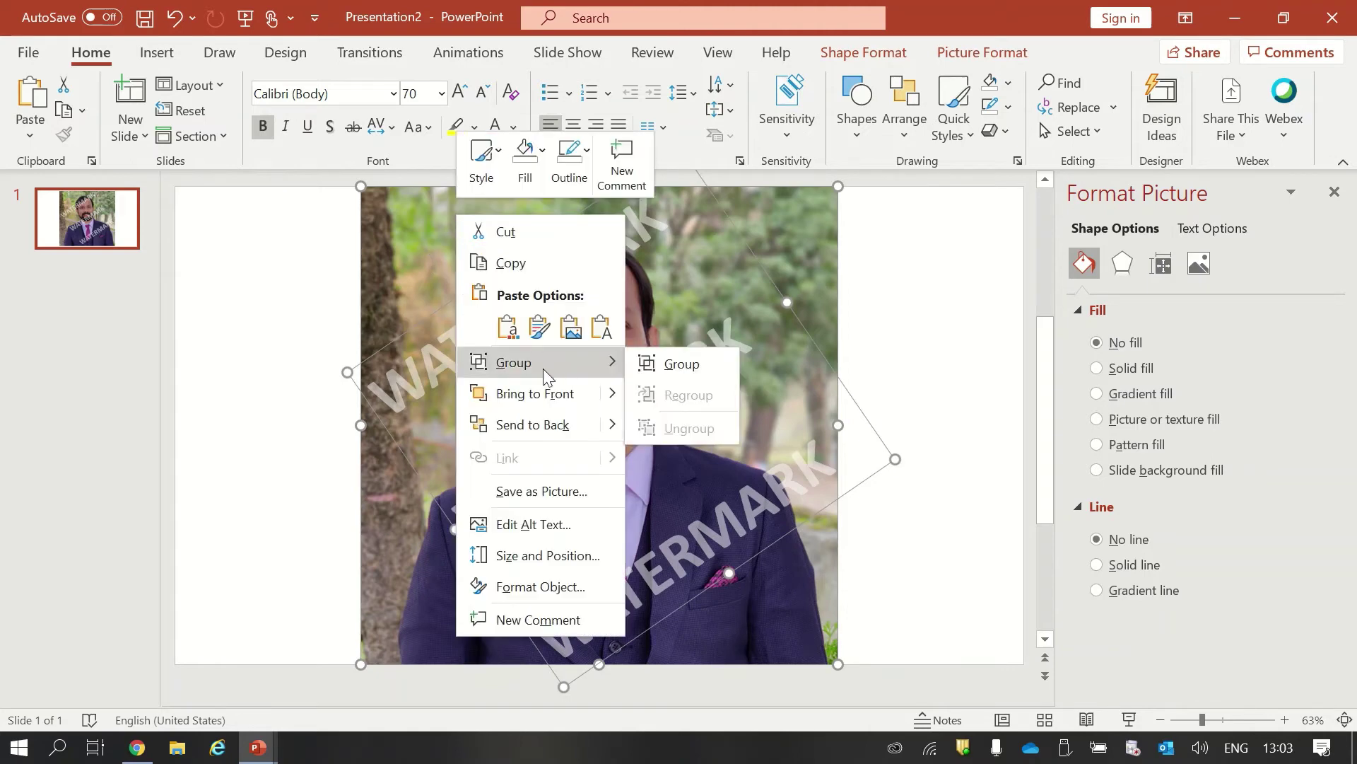
left_click(692, 370)
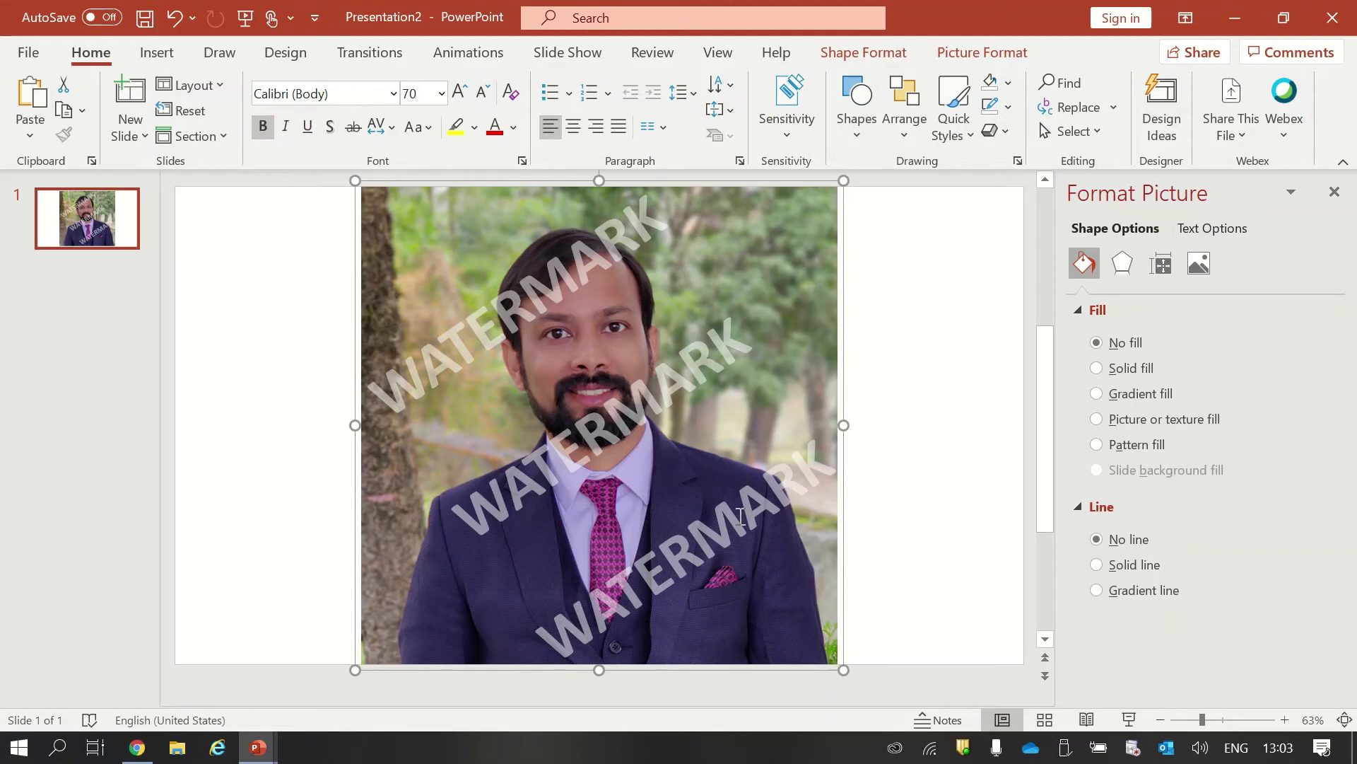
key("Escape")
mouse_move(761, 276)
left_mouse_down()
mouse_move(861, 289)
mouse_move(682, 283)
mouse_move(866, 281)
mouse_move(624, 289)
mouse_move(796, 302)
mouse_move(782, 288)
left_mouse_up()
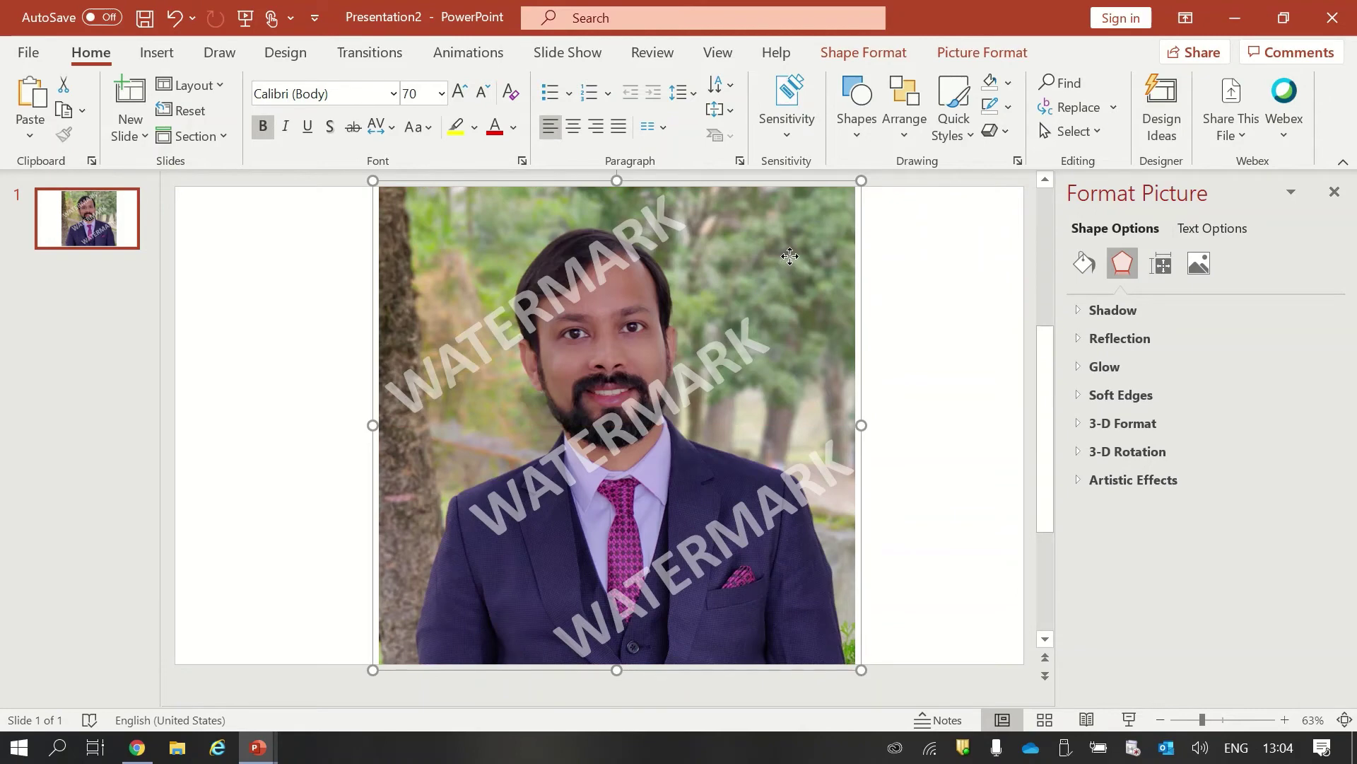
Save the grouped watermarked photo as a picture named WaterMarked.png
right_click(790, 257)
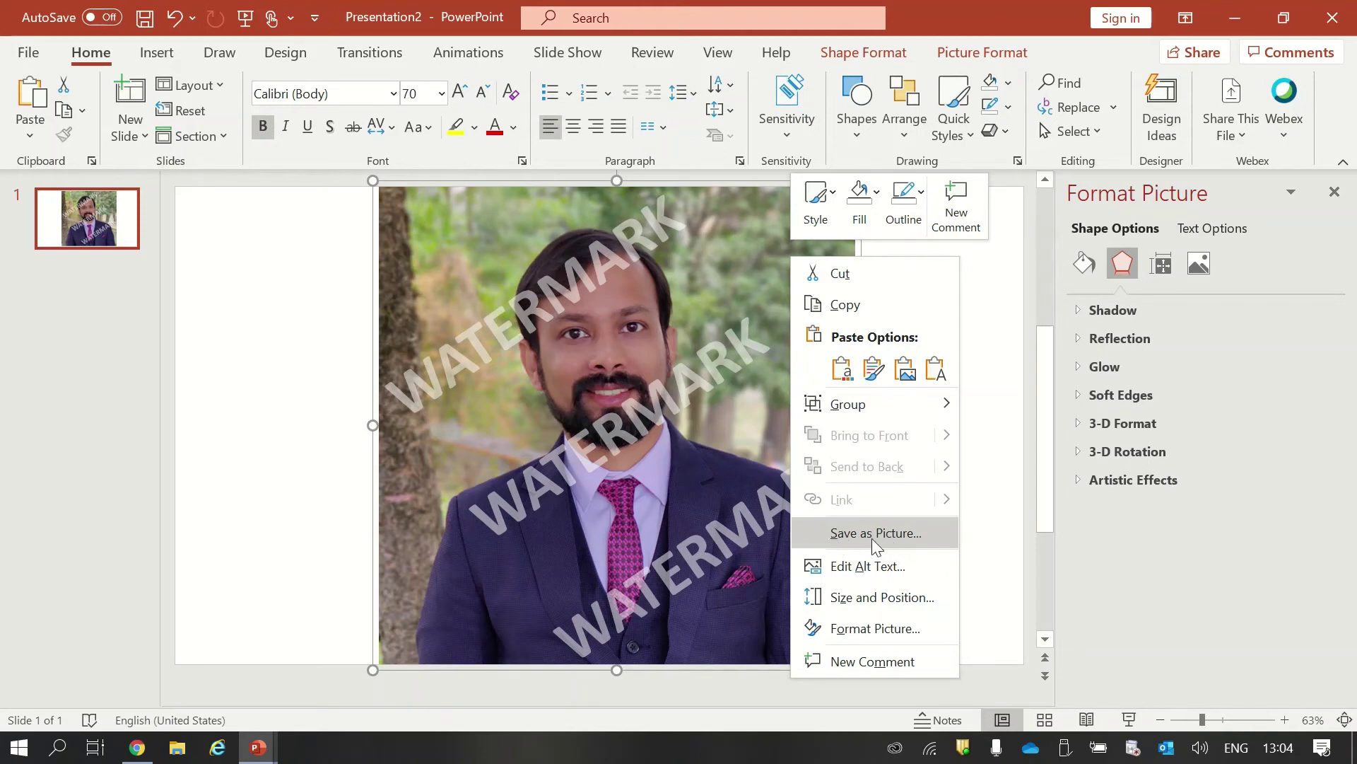
left_click(903, 539)
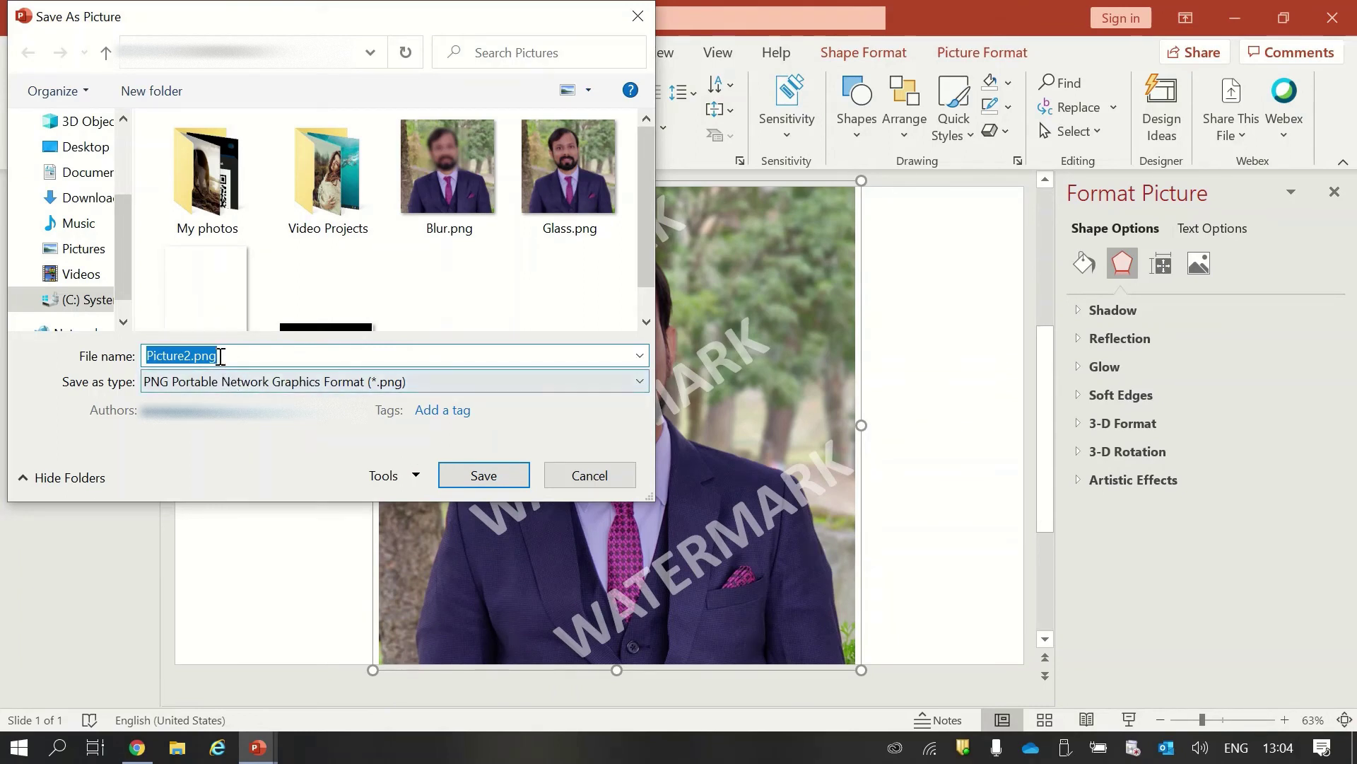
left_click(279, 361)
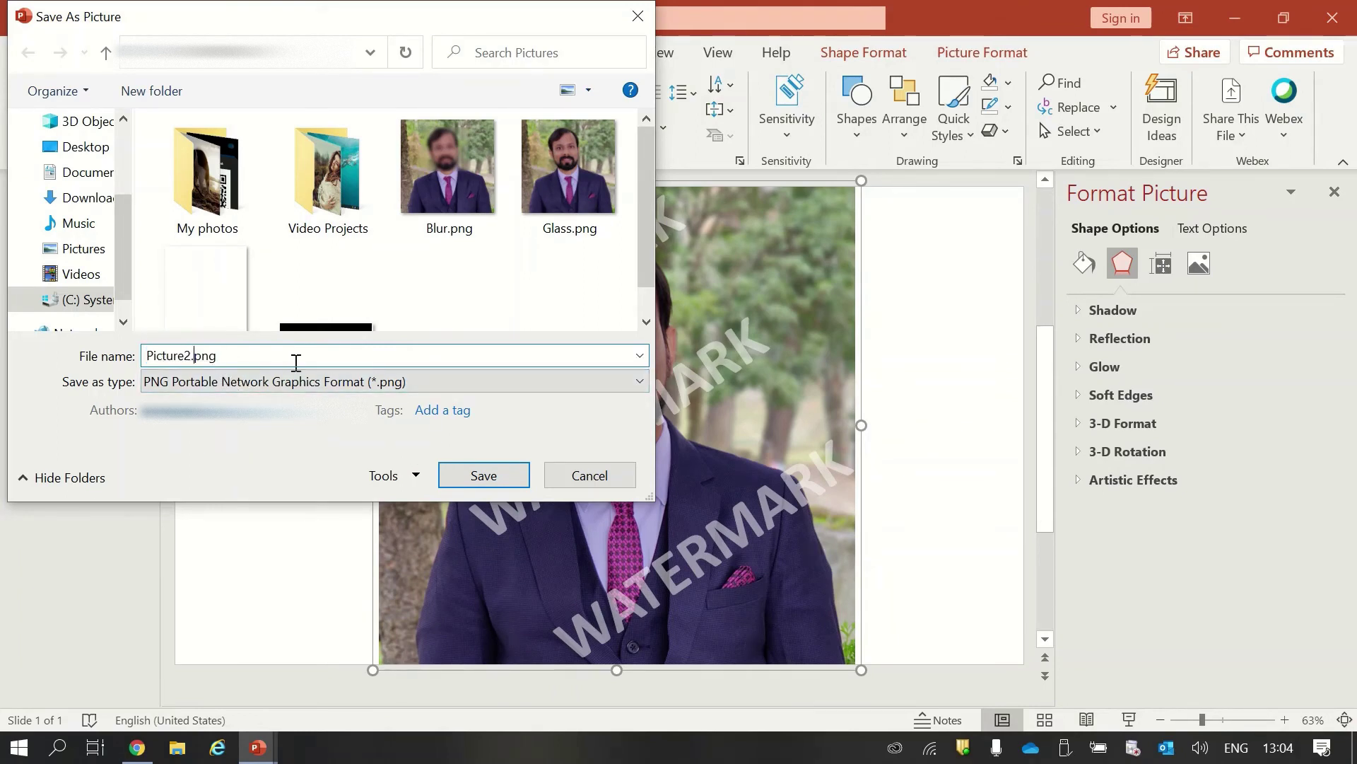
key("shift+Left")
key("shift+Left")
key("shift+Left")
key("shift+Left")
key("shift+Left")
type("WaterMarked")
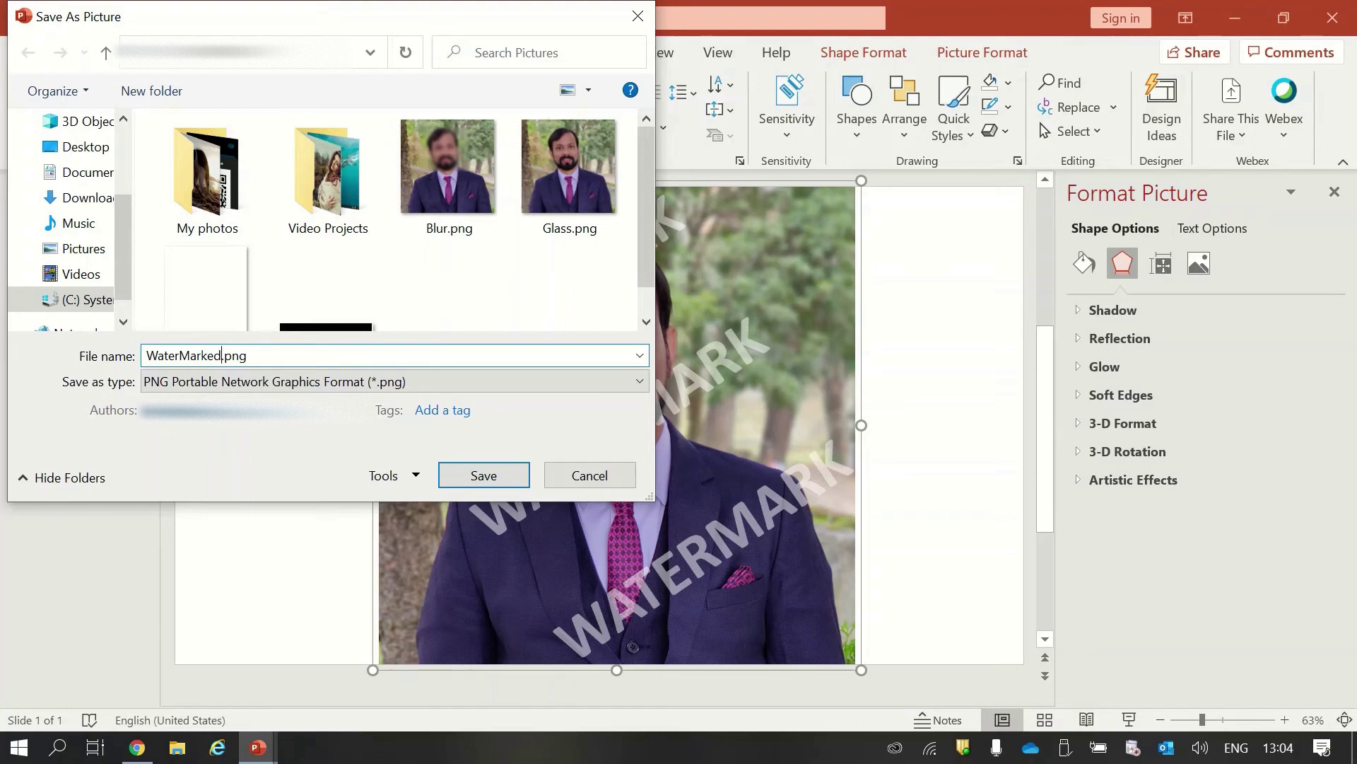
key("Return")
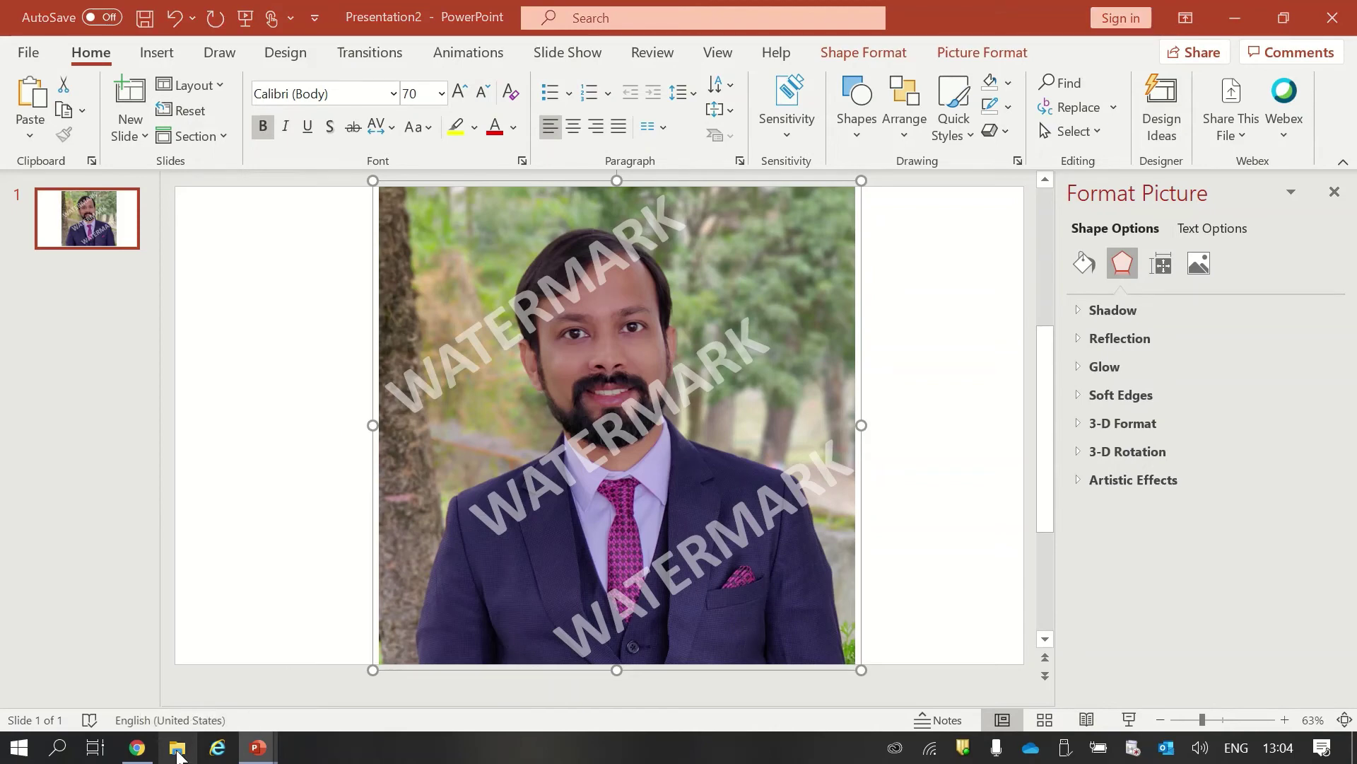
Open File Explorer at Quick access, where WaterMarked.png heads the recent files
left_click(177, 749)
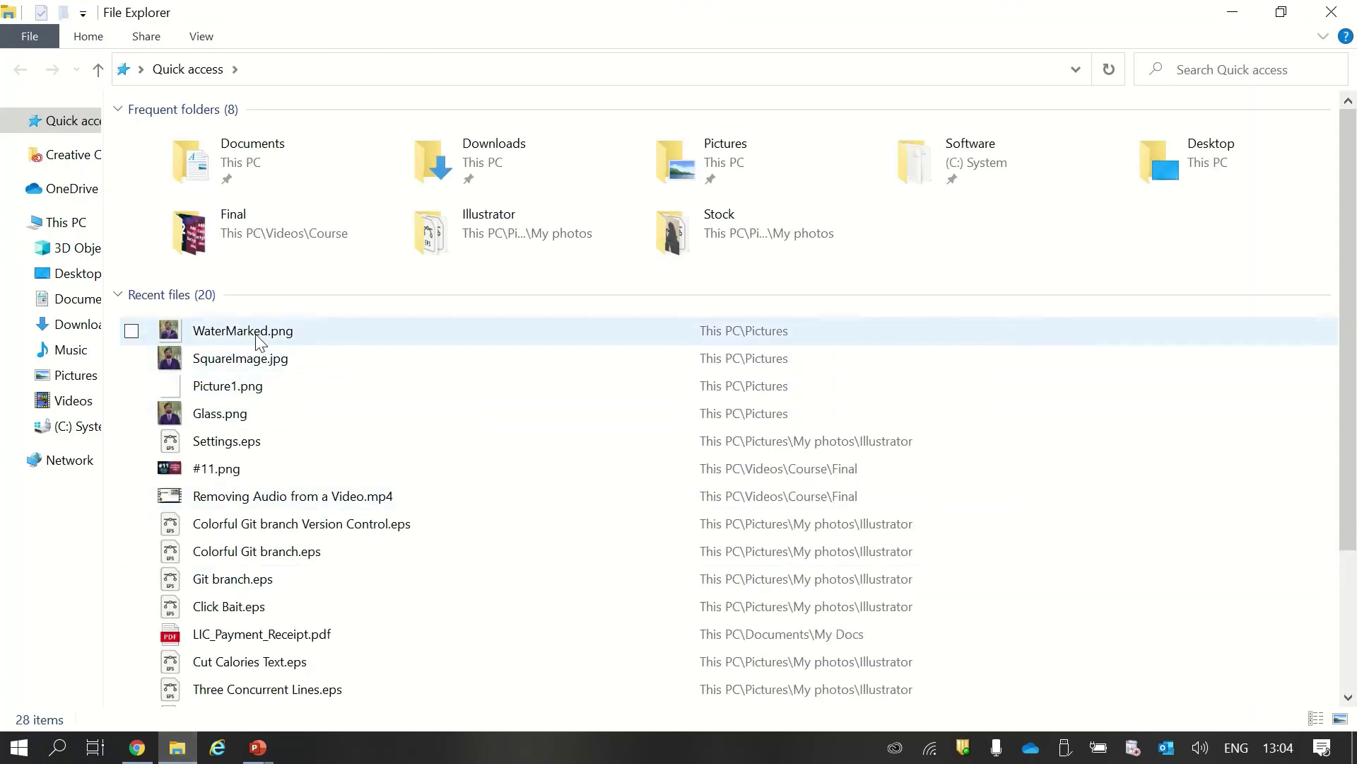
Open WaterMarked.png from the Recent files list in Photos
double_click(337, 335)
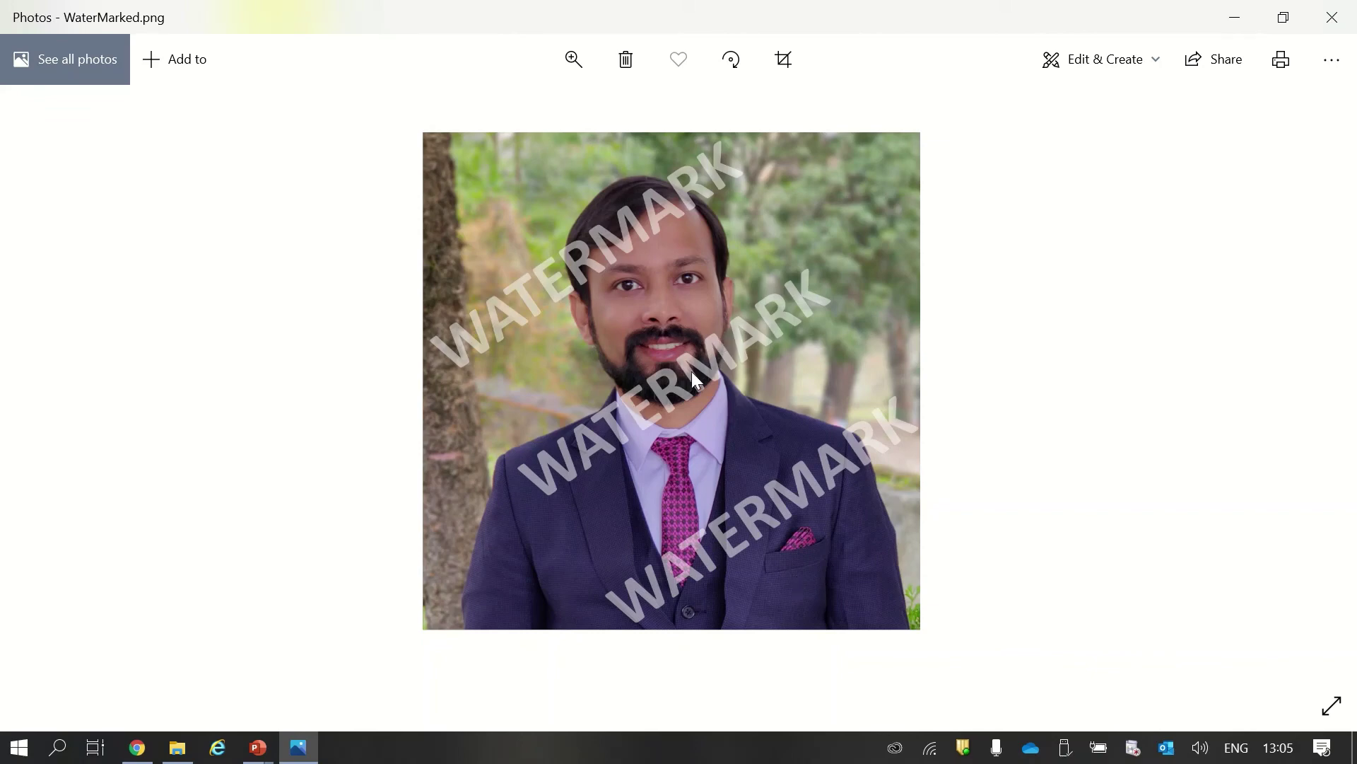
Close Photos and return to the Presentation2 slide in PowerPoint
left_click(1342, 22)
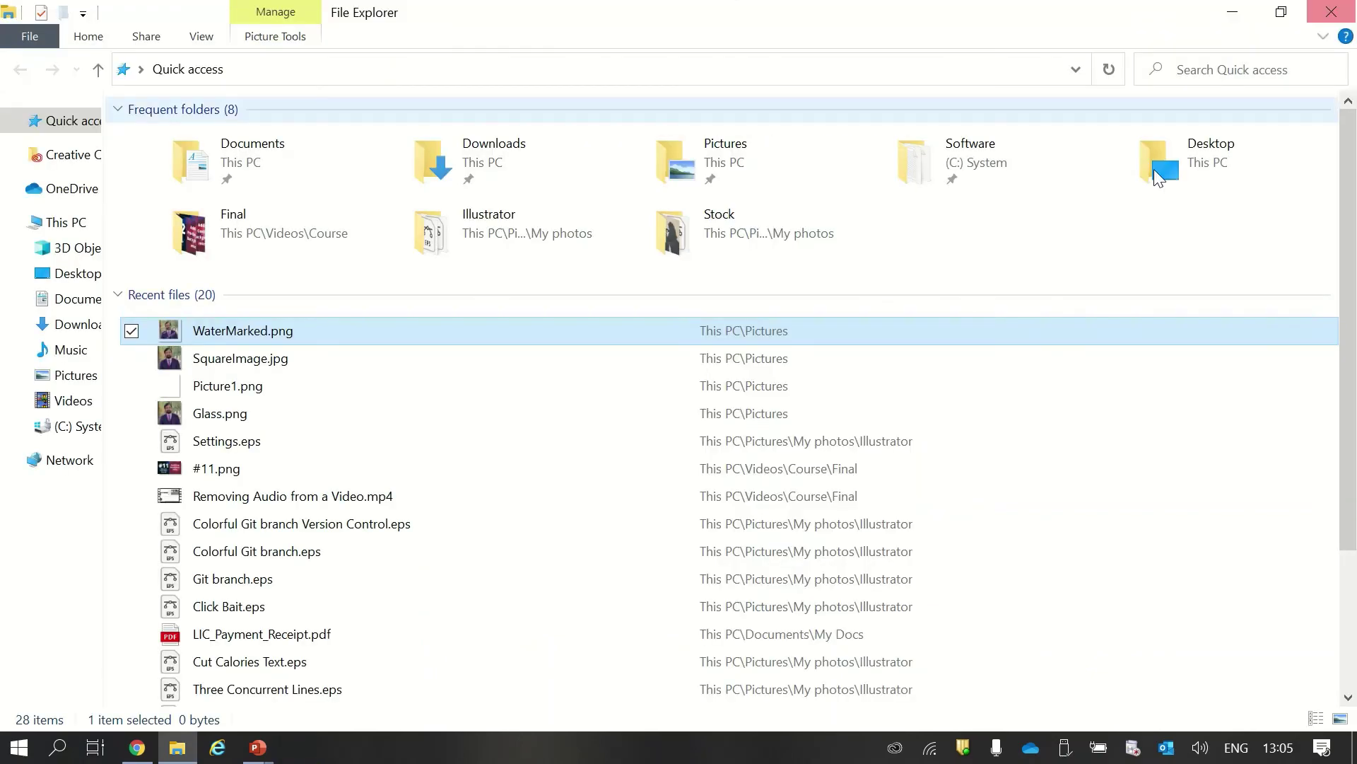
mouse_move(260, 751)
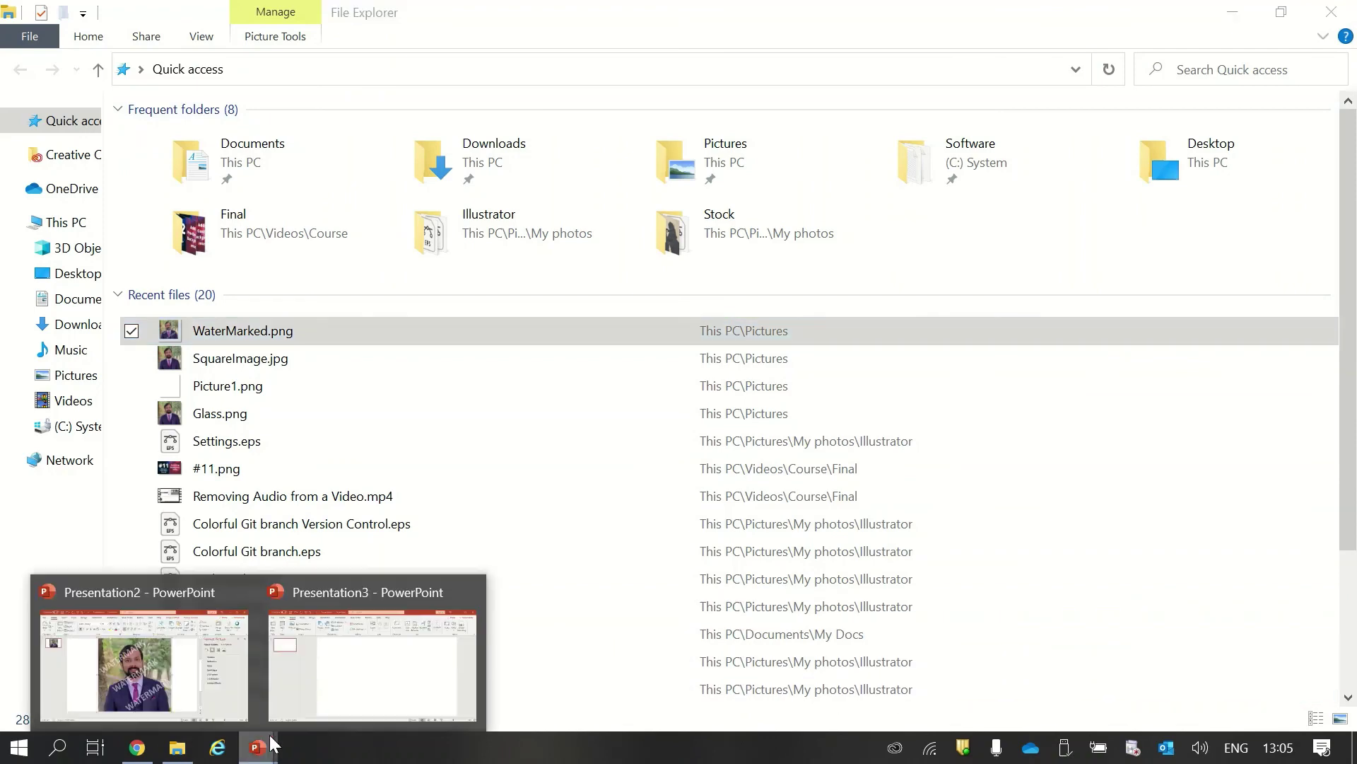
left_click(154, 665)
Set the WATERMARK text fill transparency to 75% across all three lines
left_click(1202, 227)
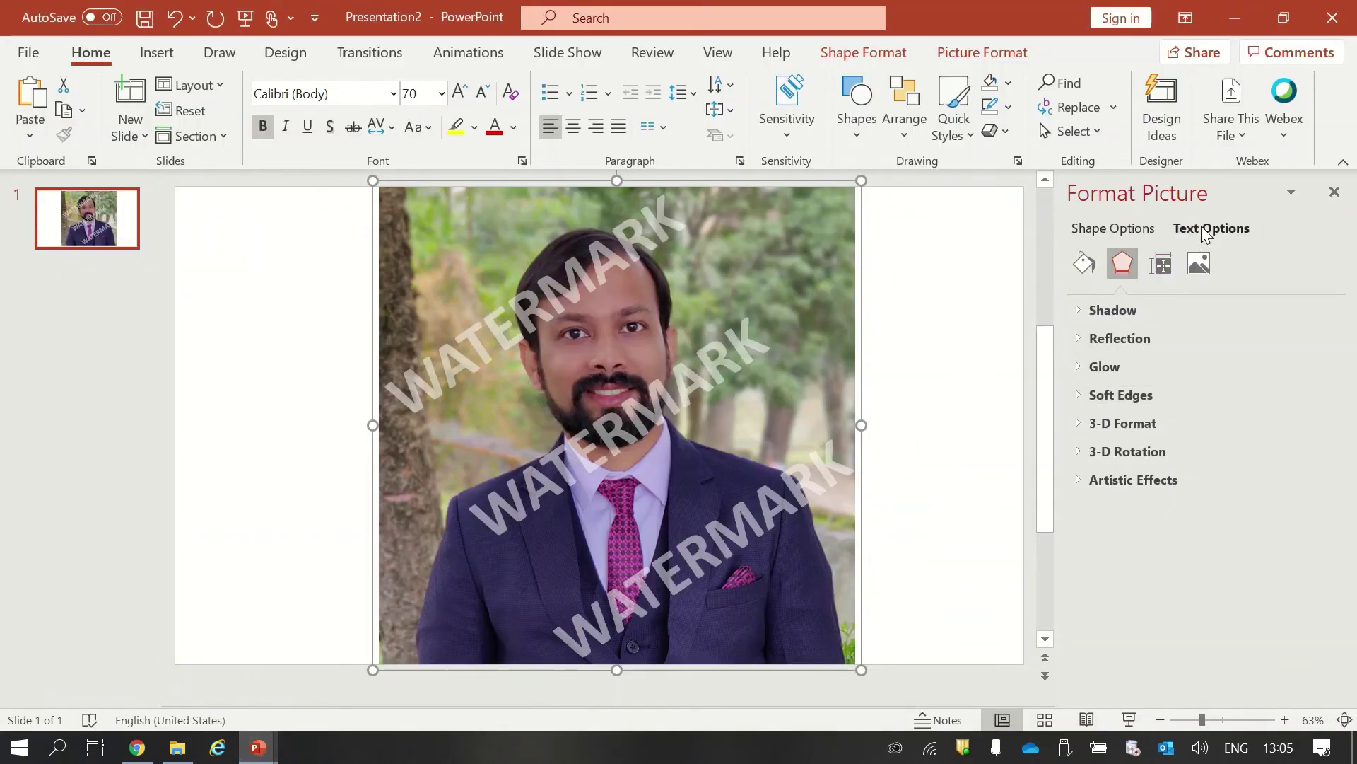
left_click(665, 391)
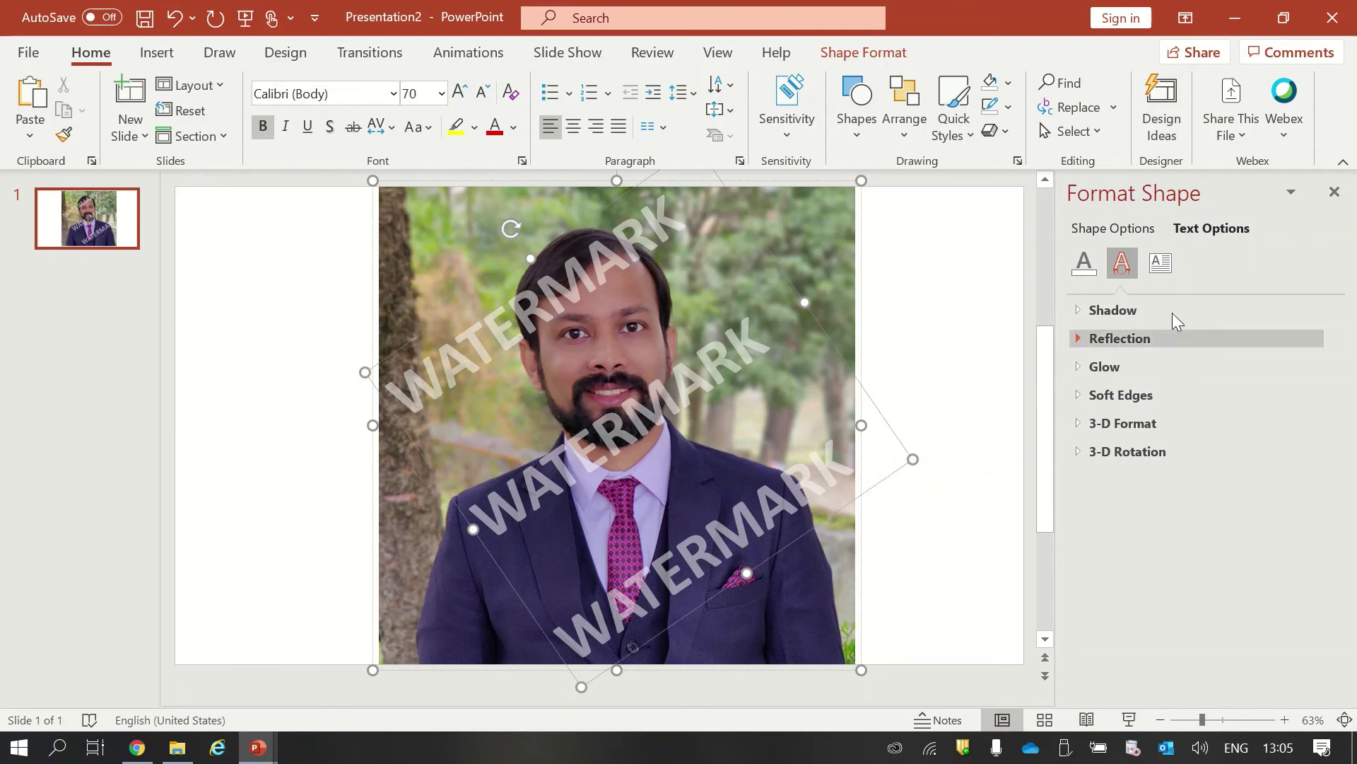
left_click(1084, 262)
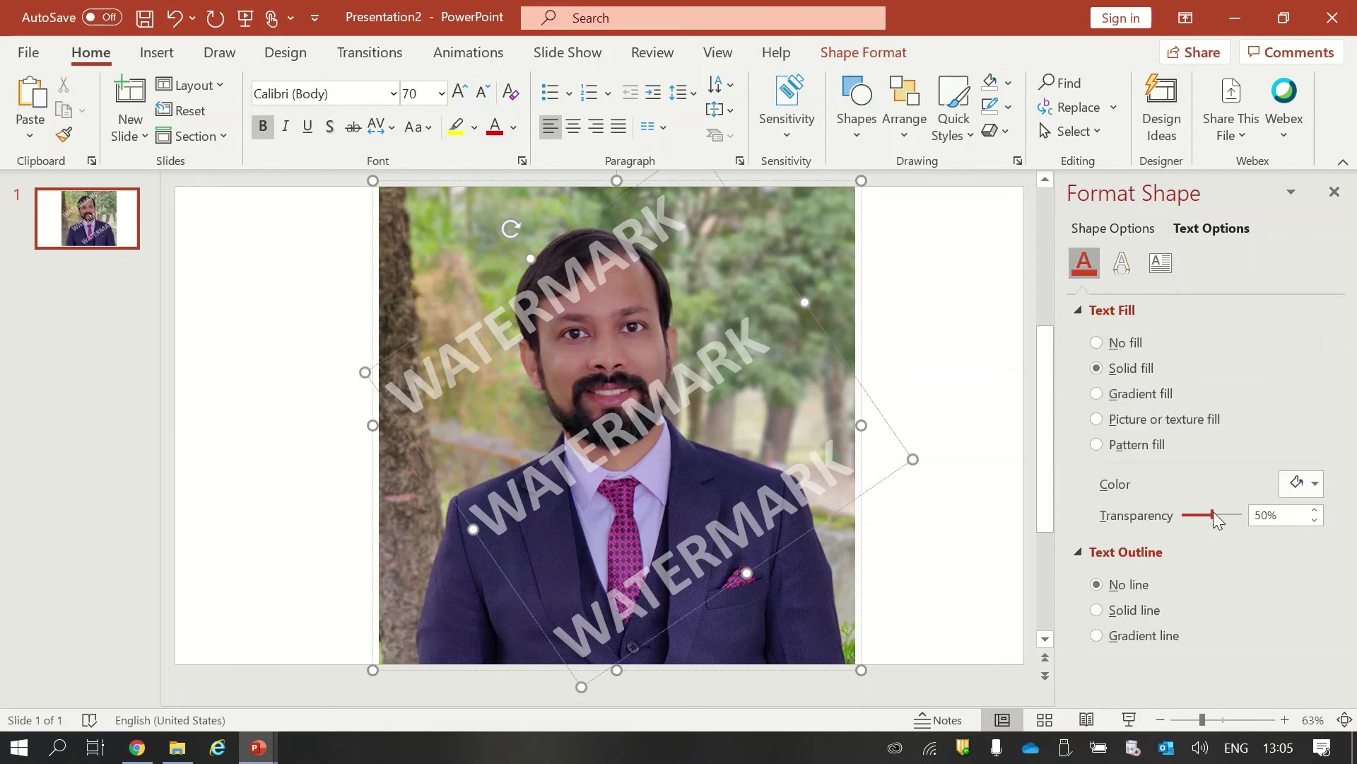
left_click_drag(1212, 515, 1230, 516)
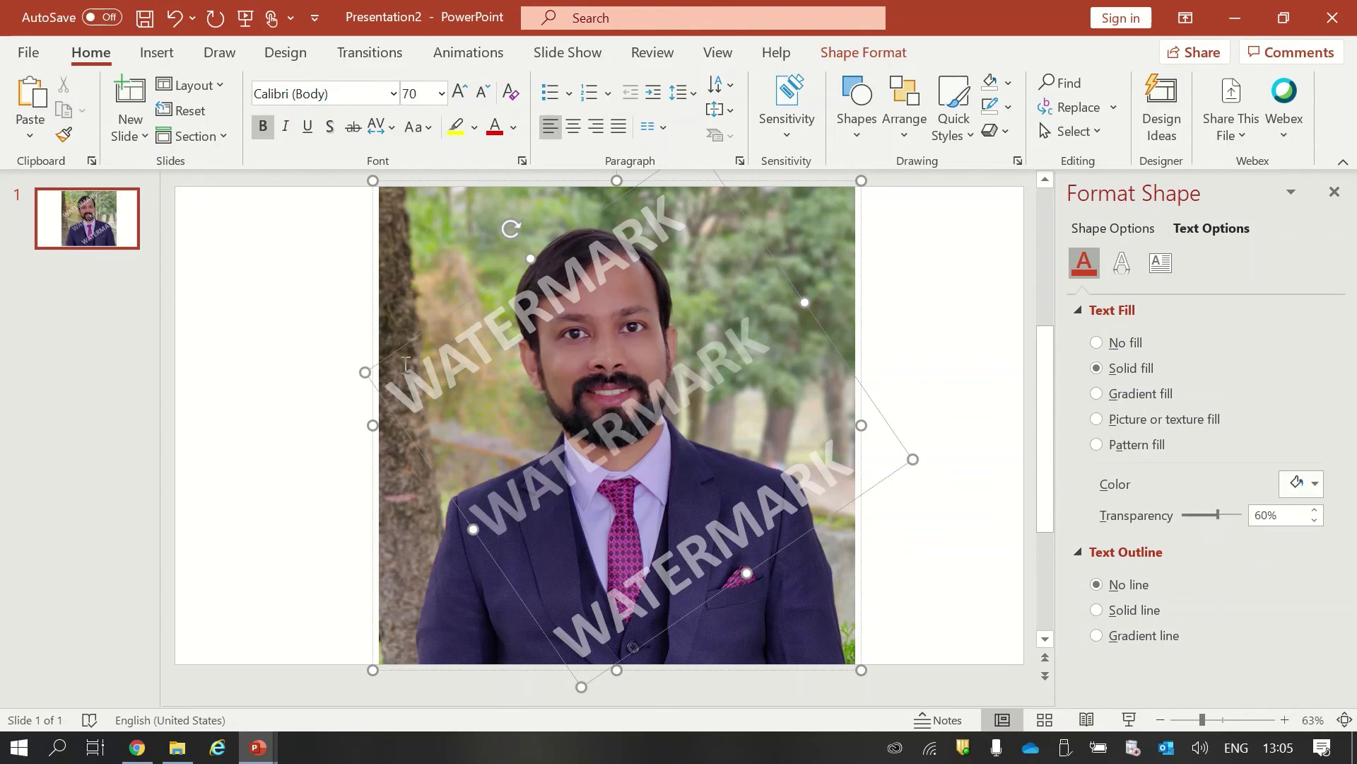
left_click_drag(393, 375, 814, 492)
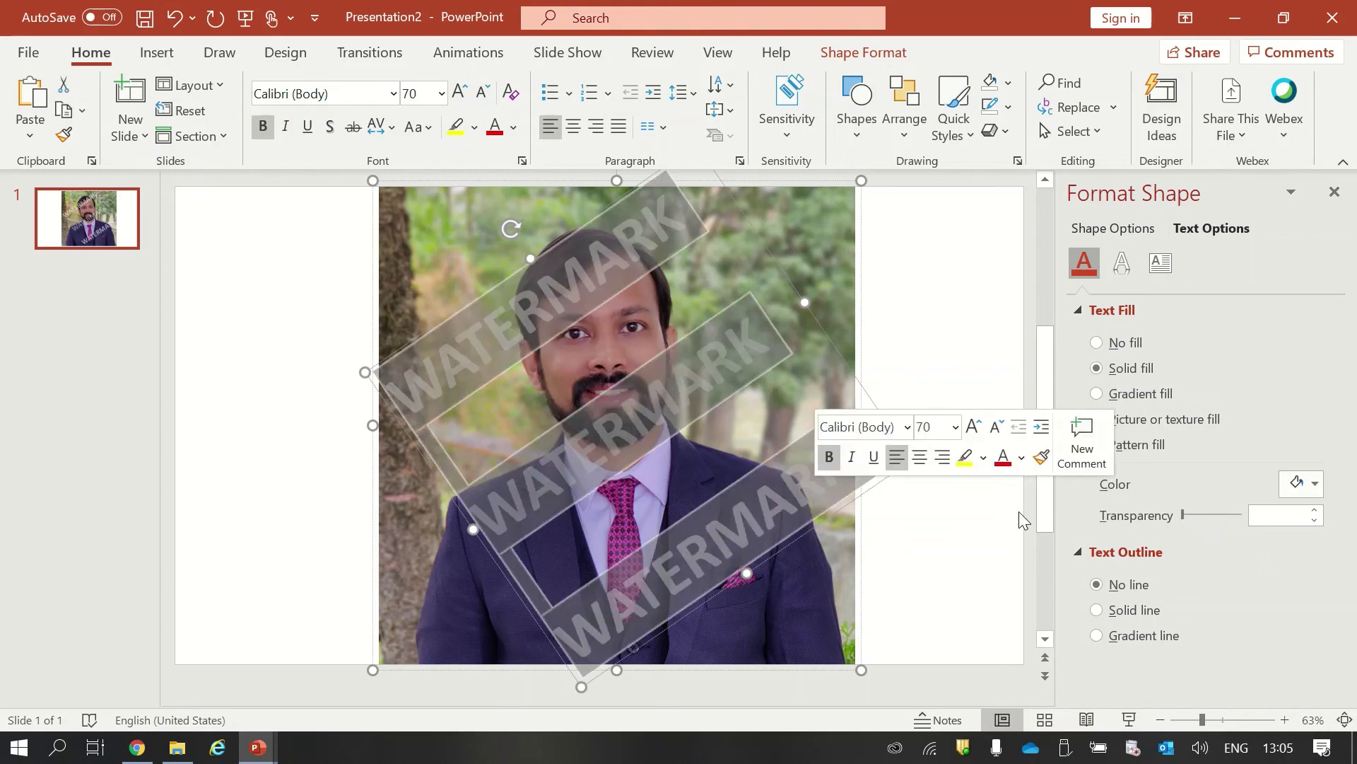
left_click(1257, 518)
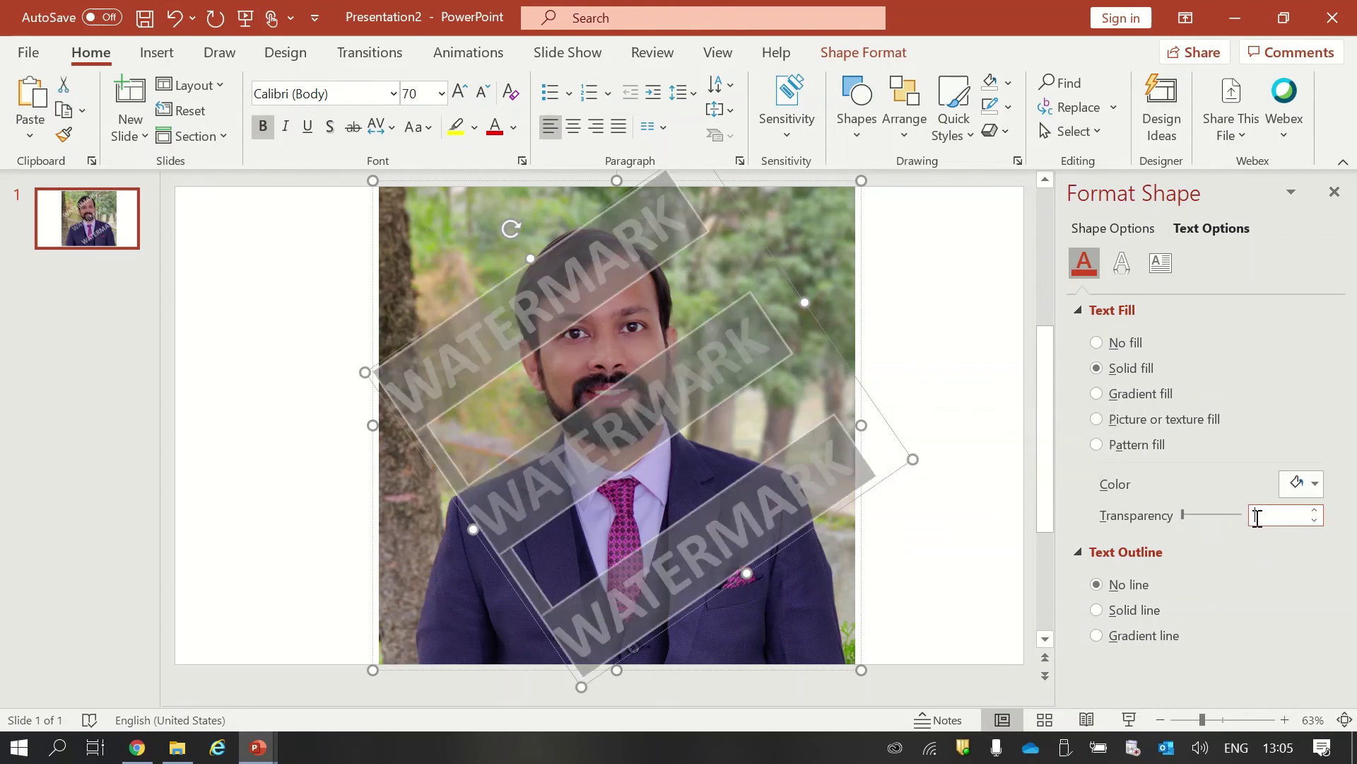
type("75")
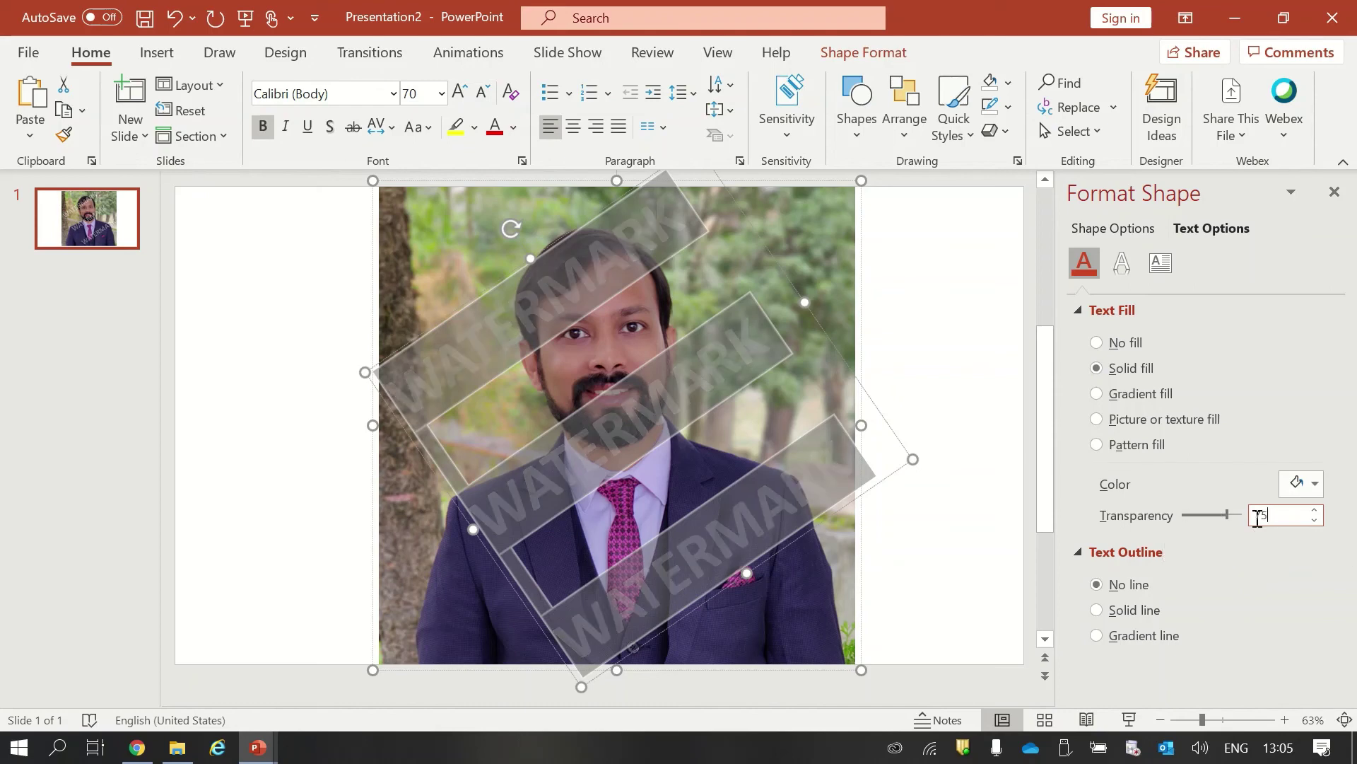
Save the grouped photo as WaterMarked1.png and open File Explorer to locate it
left_click(948, 512)
left_click(803, 226)
right_click(803, 226)
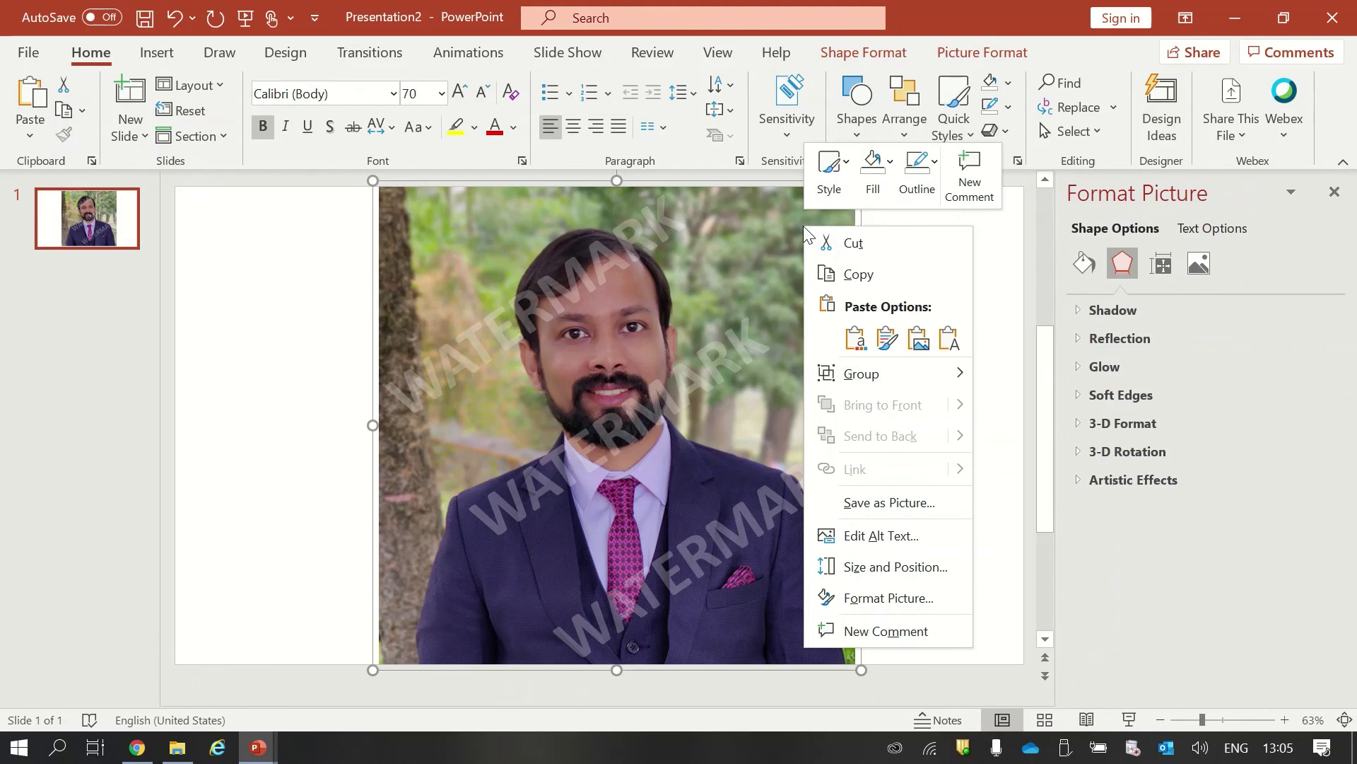
left_click(875, 503)
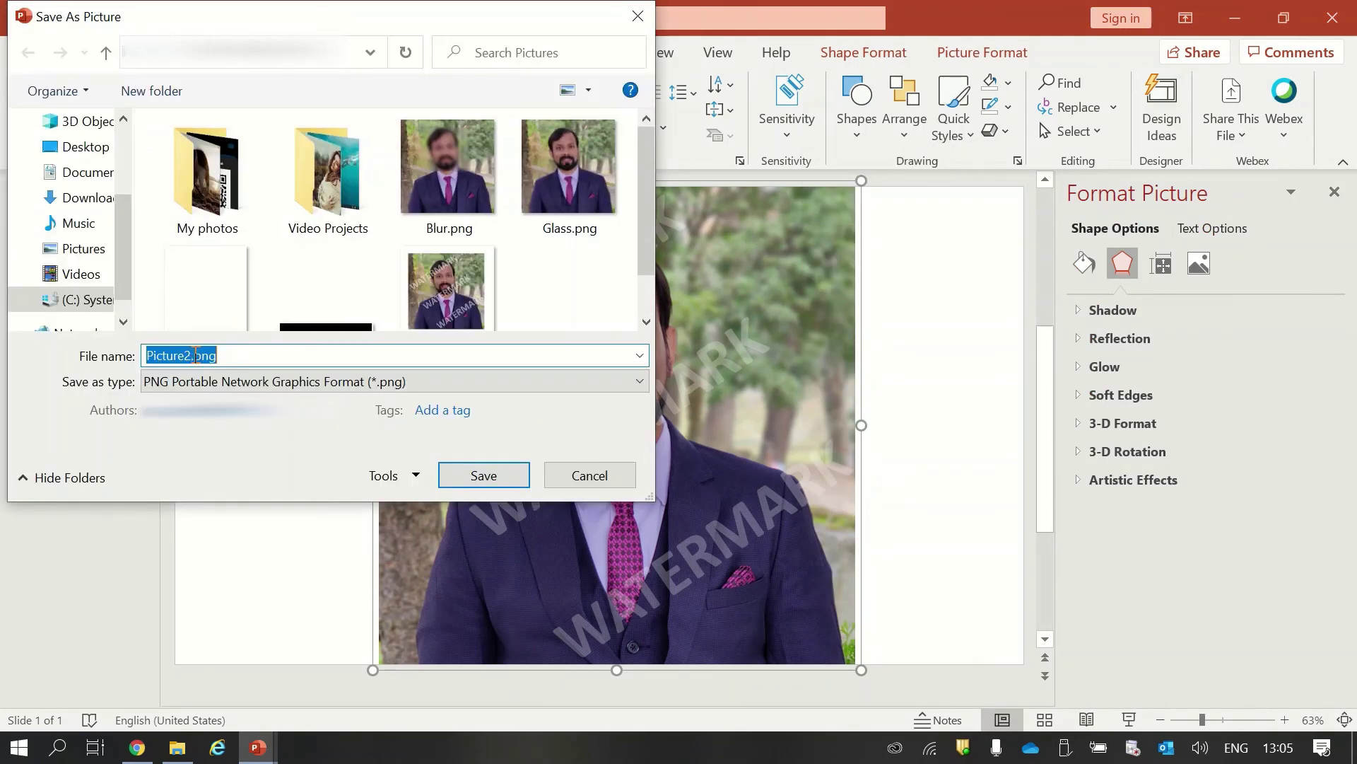
left_click(446, 290)
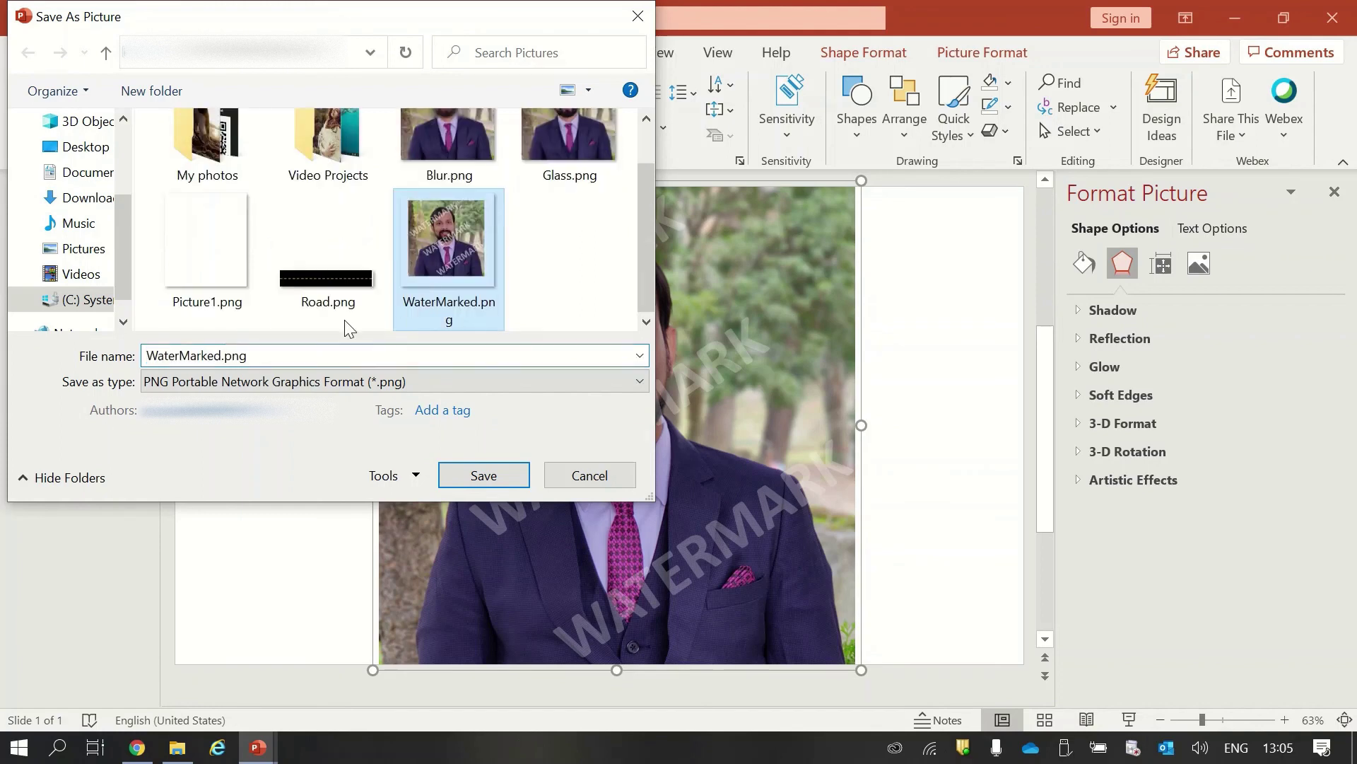
left_click(224, 354)
left_click(224, 354)
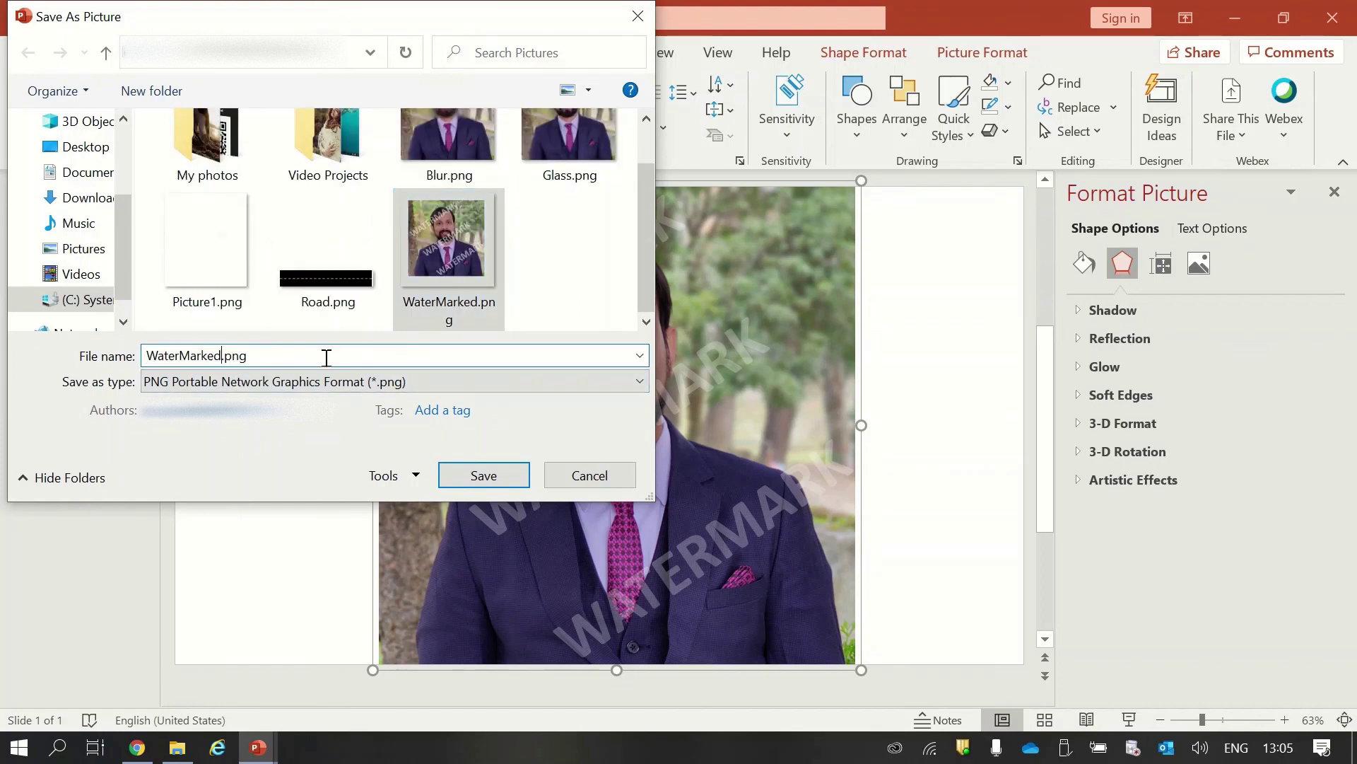
type("1")
key("Return")
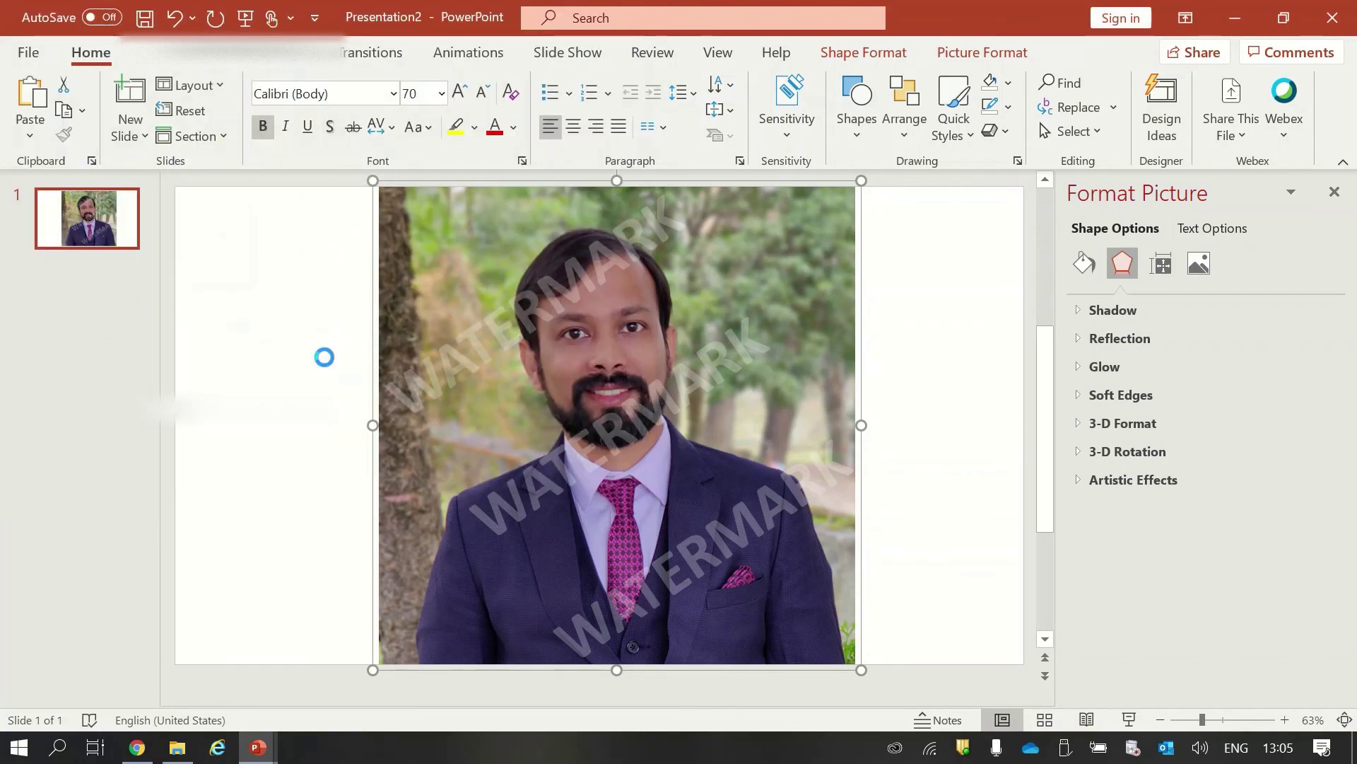
left_click(178, 748)
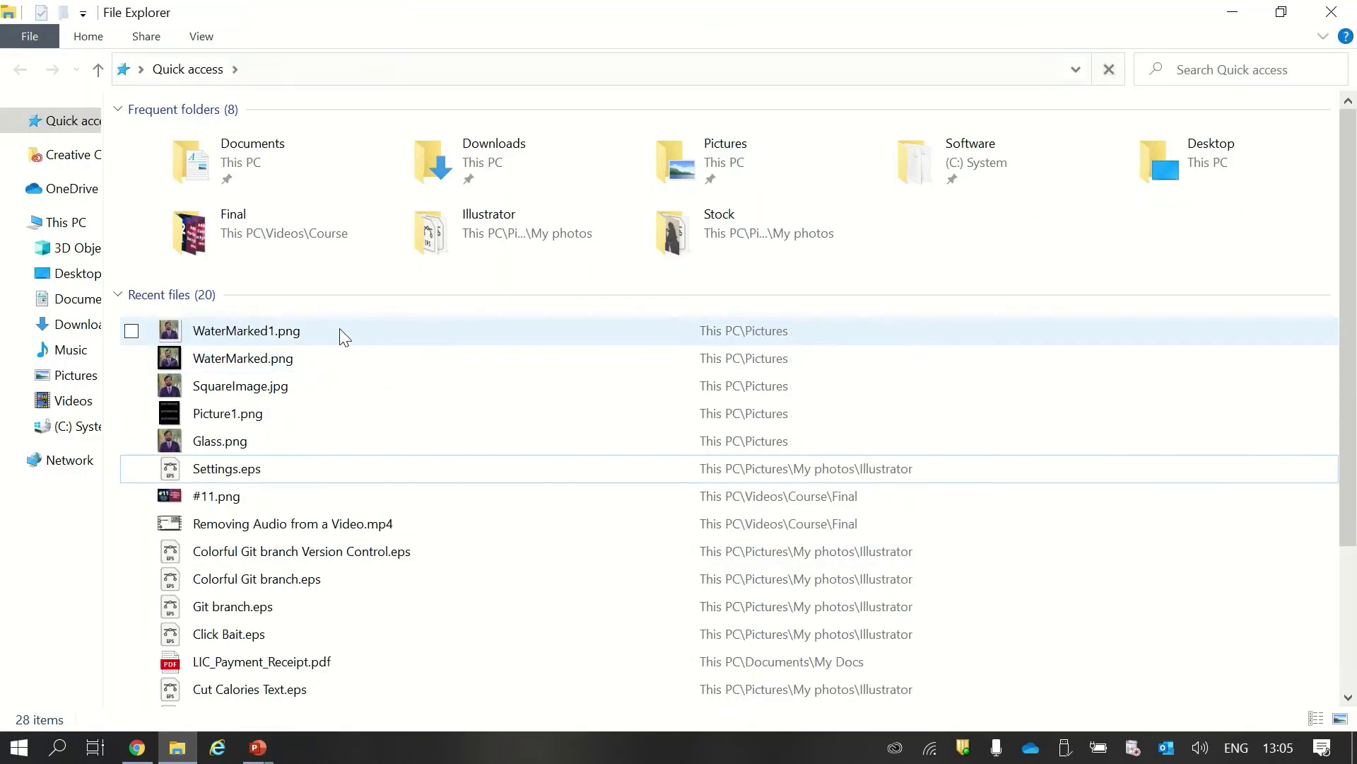
Open WaterMarked1.png from Quick access recent files in Photos
double_click(340, 329)
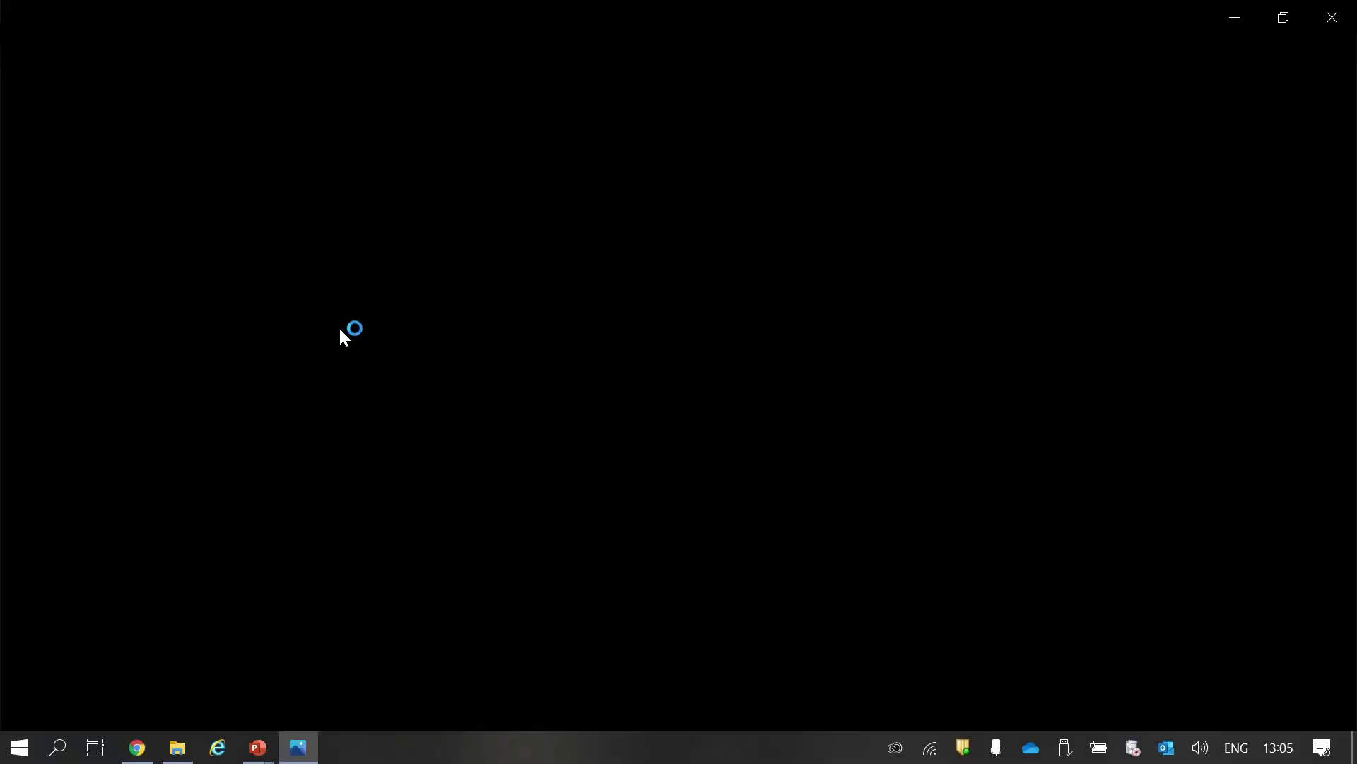